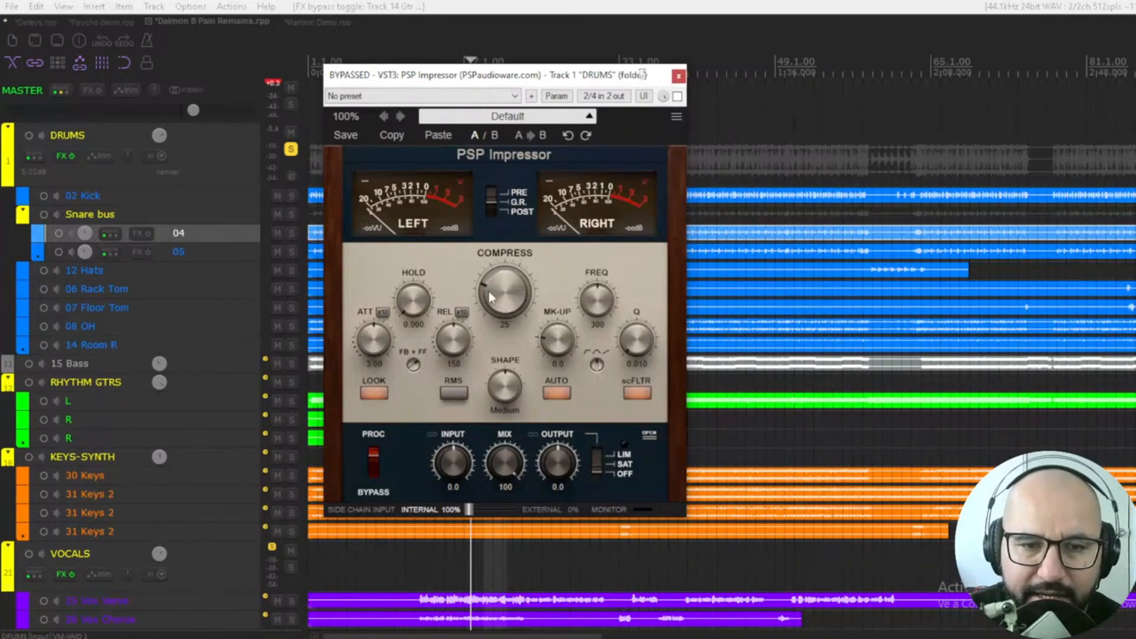
# Turn the DRUMS Impressor's COMPRESS knob up to 36 and set SHAPE to None
pyautogui.click(494, 311)
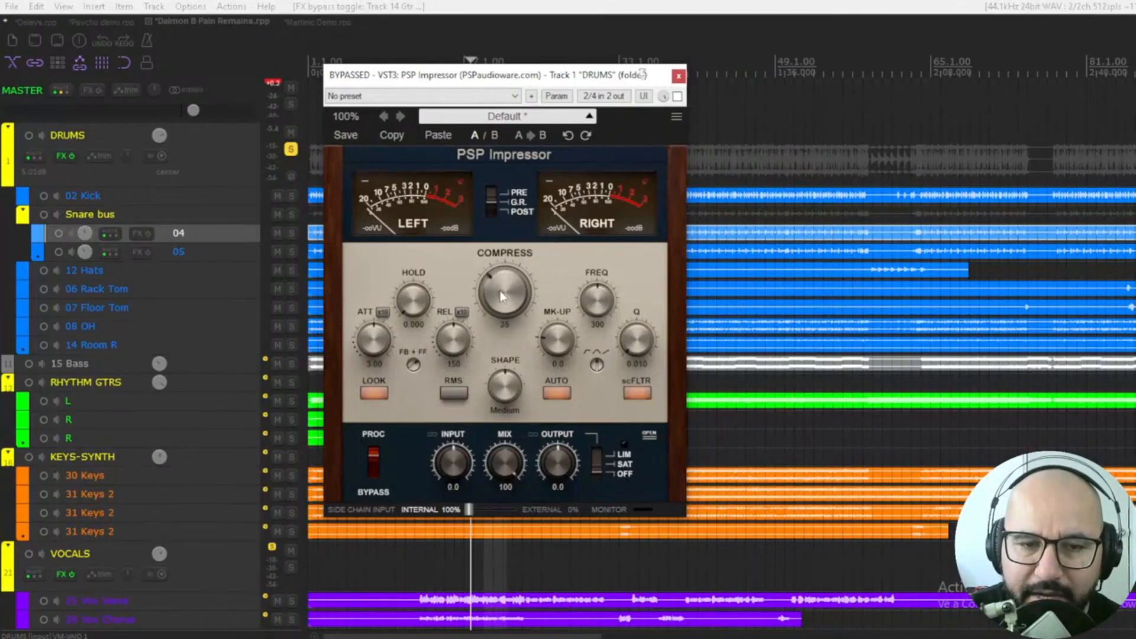
pyautogui.moveTo(500, 290); pyautogui.dragTo(512, 312)
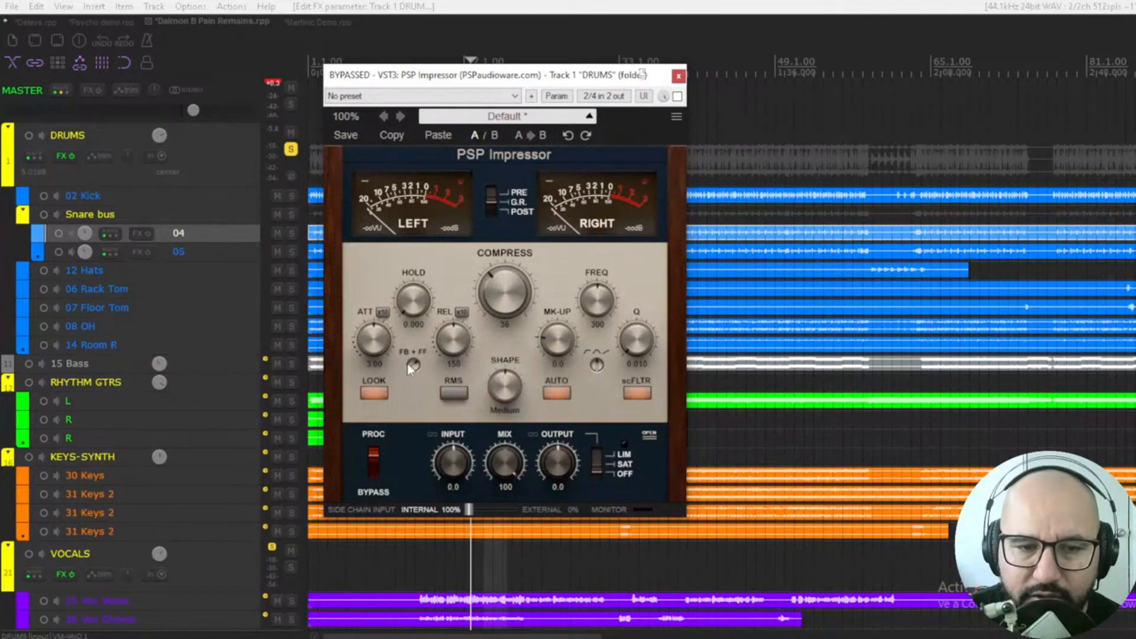
pyautogui.moveTo(513, 384); pyautogui.dragTo(506, 428)
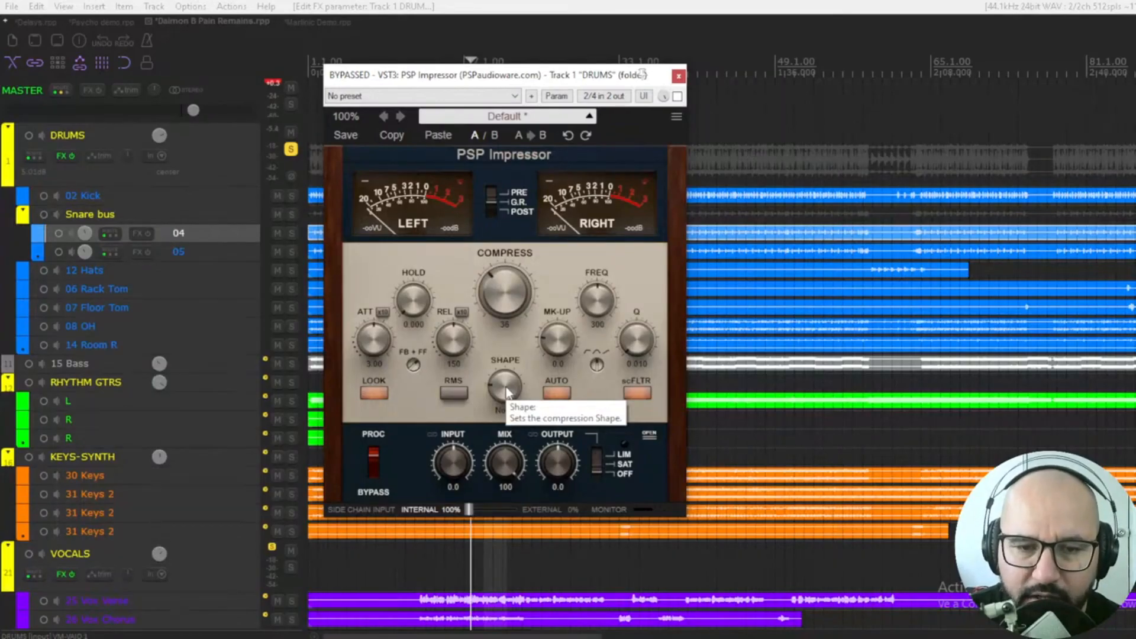
# Sweep the SHAPE knob through Hard, None and Short, leaving it on Wide
pyautogui.moveTo(507, 388); pyautogui.dragTo(507, 358)
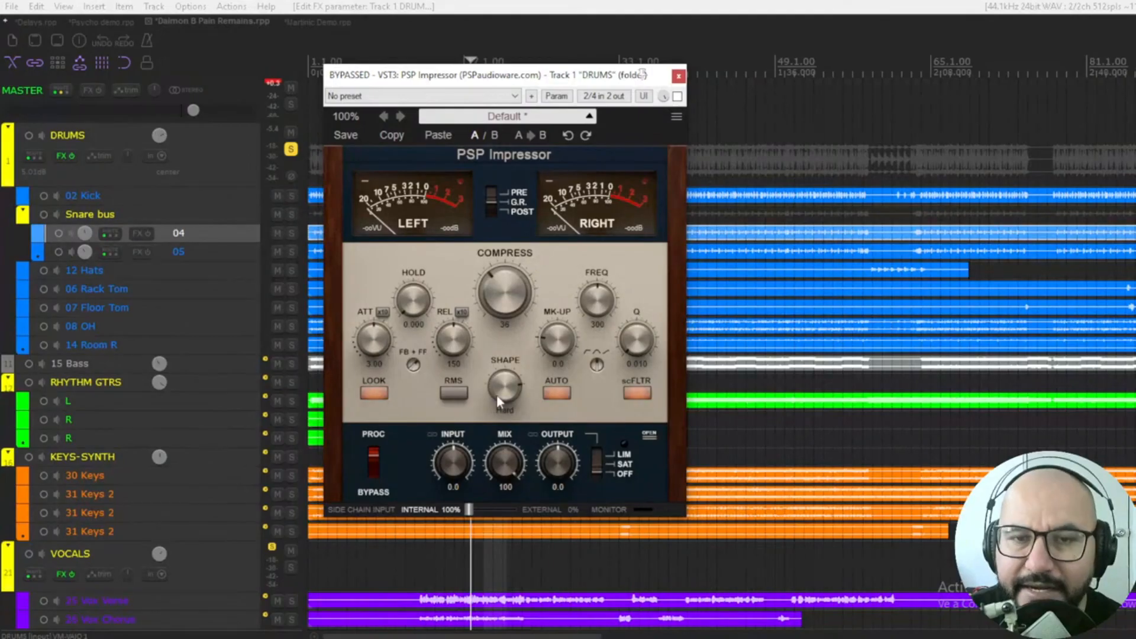
pyautogui.moveTo(499, 396); pyautogui.dragTo(492, 530)
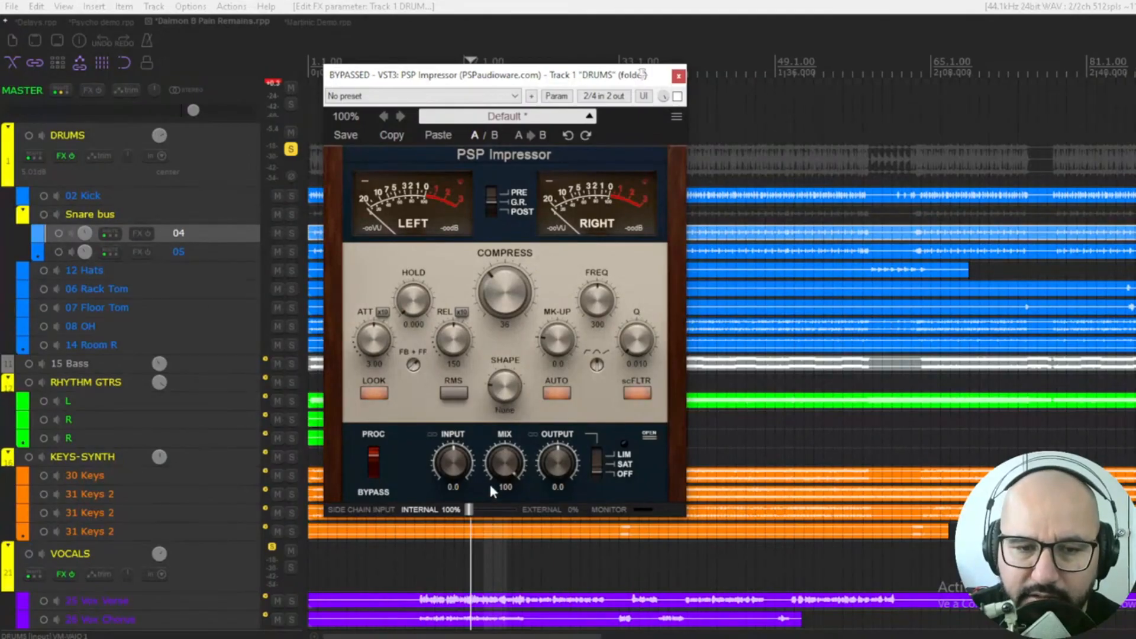
pyautogui.moveTo(497, 434); pyautogui.dragTo(500, 419)
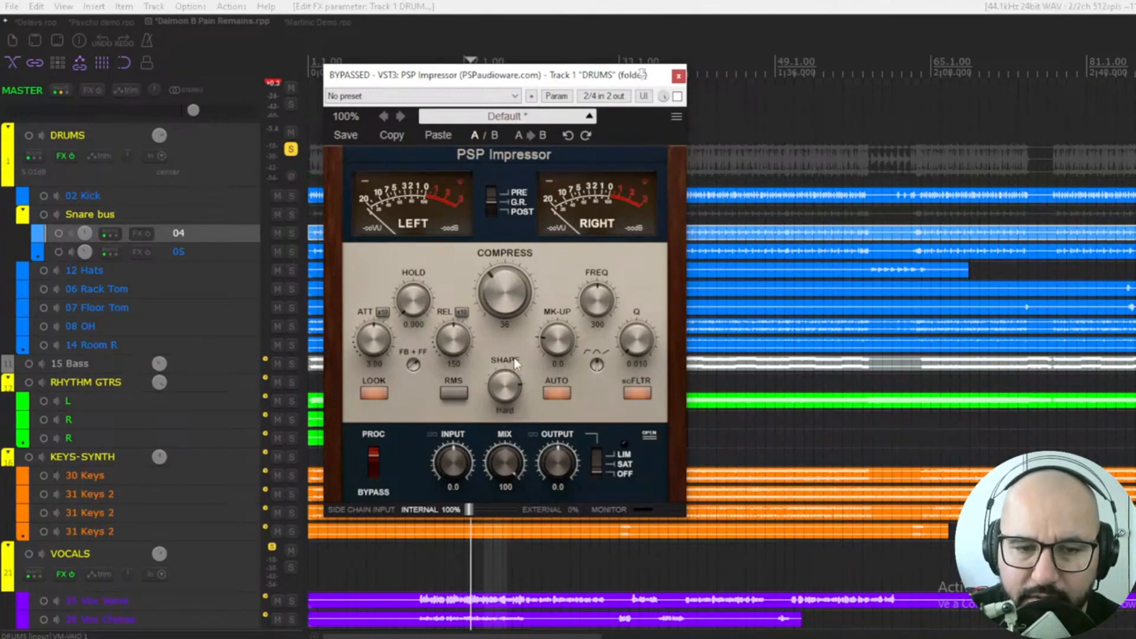
pyautogui.moveTo(513, 357); pyautogui.dragTo(500, 445)
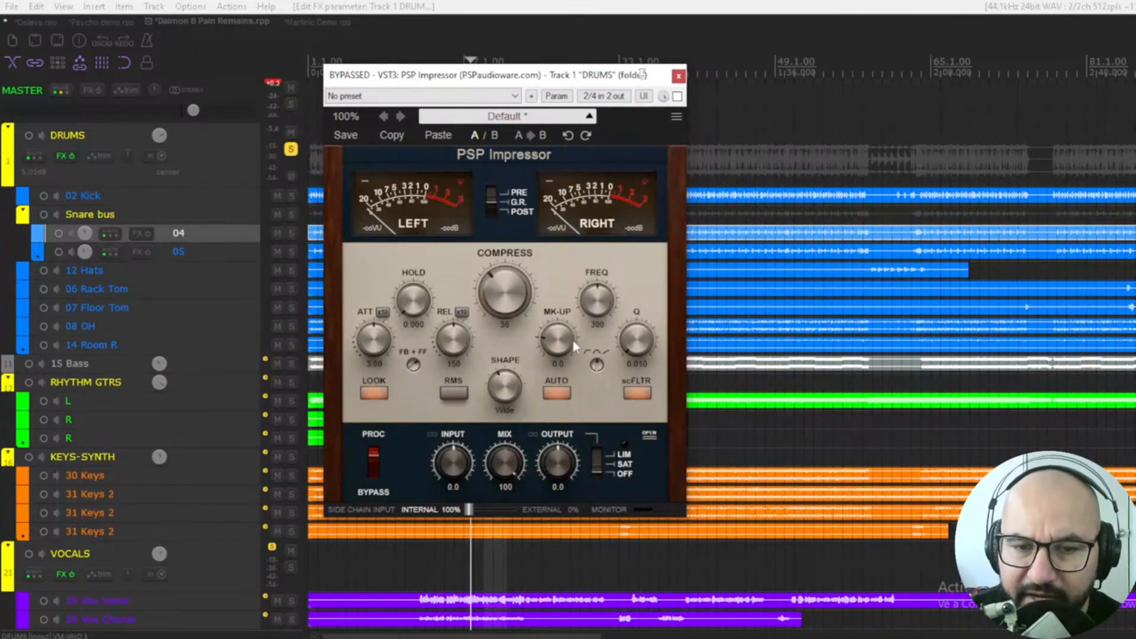
# Change the scType side-chain filter type and drop FREQ from 300 to 195
pyautogui.click(596, 365)
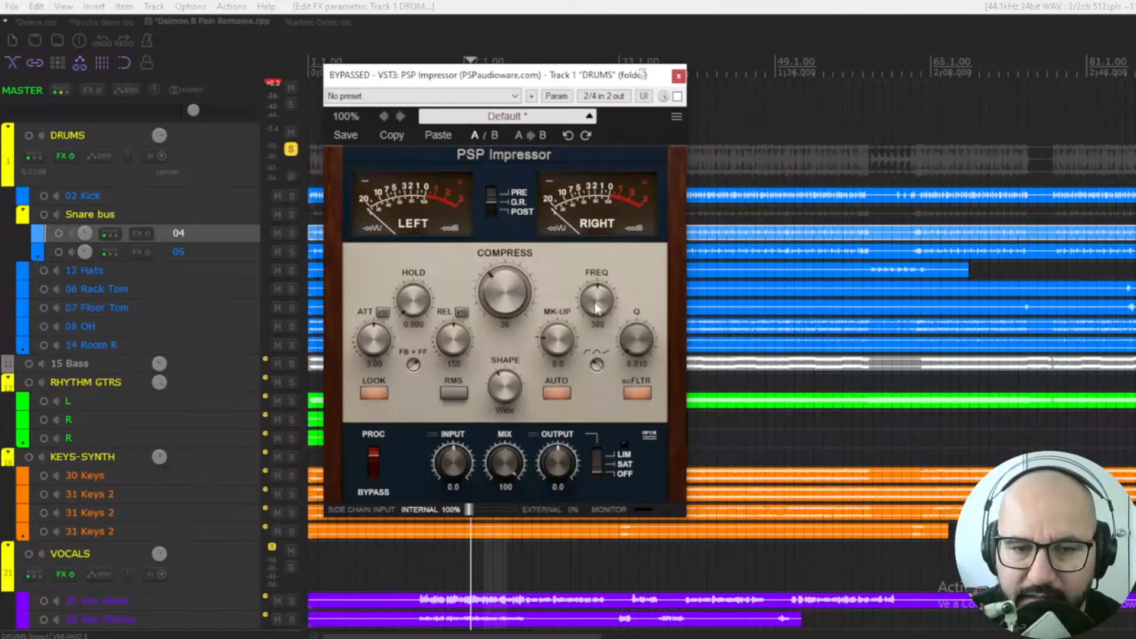
pyautogui.moveTo(594, 303); pyautogui.dragTo(591, 311)
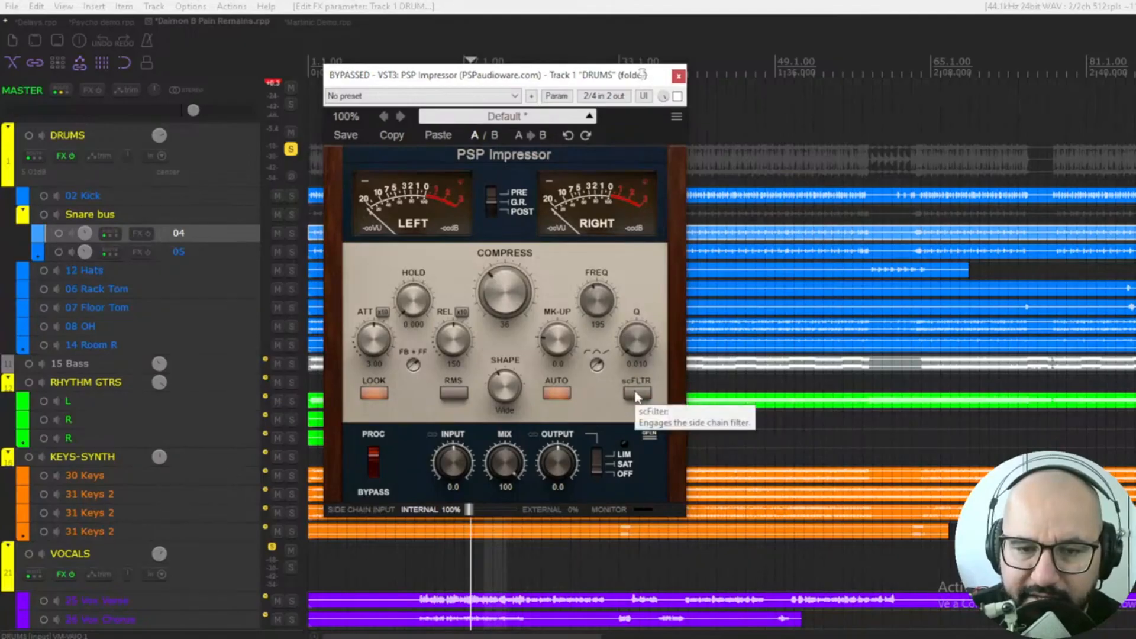
# Enable scFLTR and AUTO, and set the MK-UP make-up gain to 1.0
pyautogui.click(635, 394)
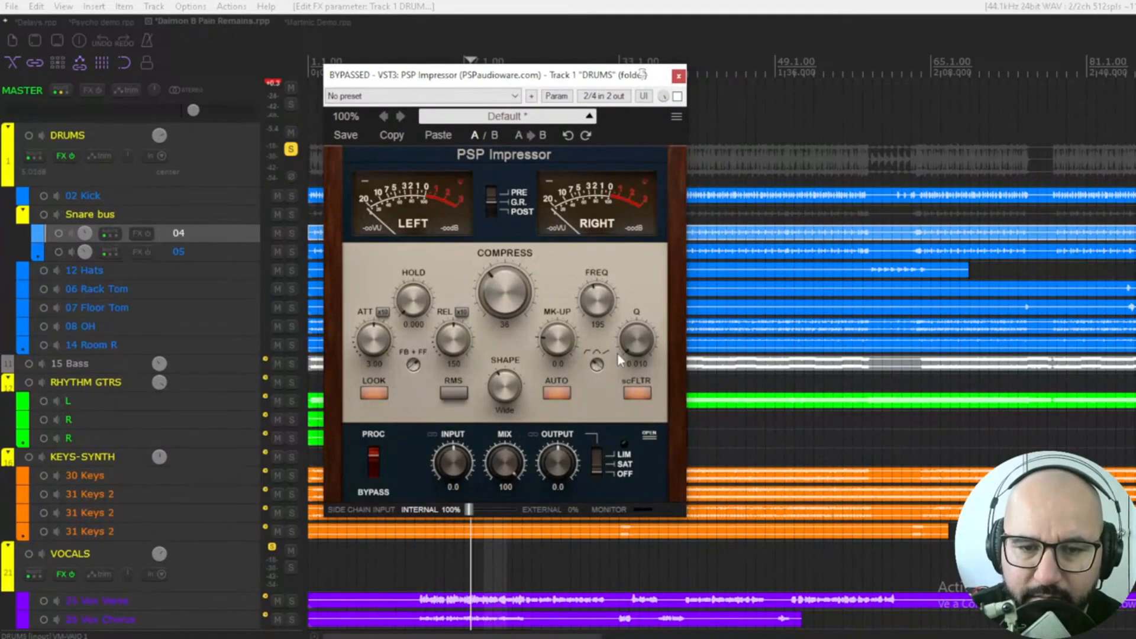
pyautogui.click(558, 393)
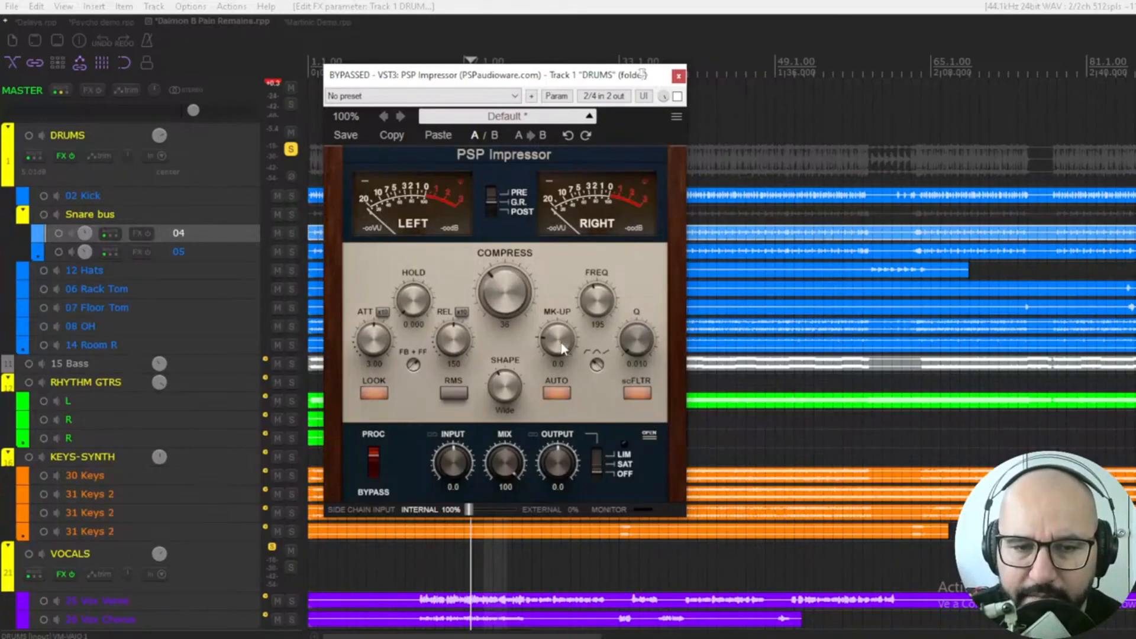
pyautogui.moveTo(562, 343); pyautogui.dragTo(561, 337)
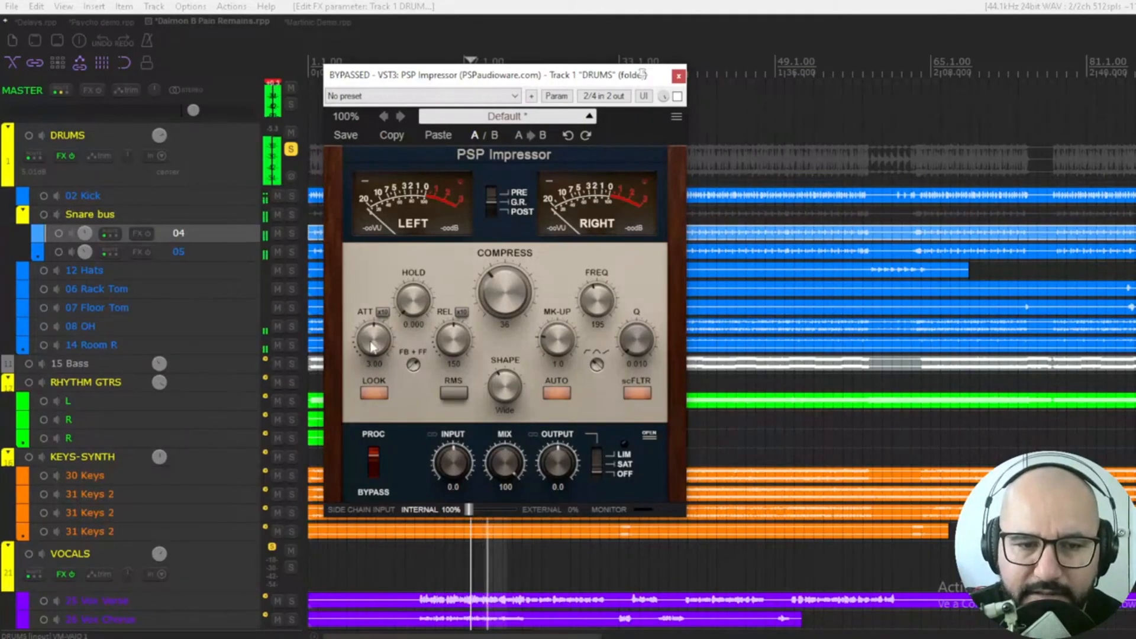
# Raise ATT from 3.00 to 30.3 and turn REL down to its auto setting
pyautogui.scroll(5, 372, 340)
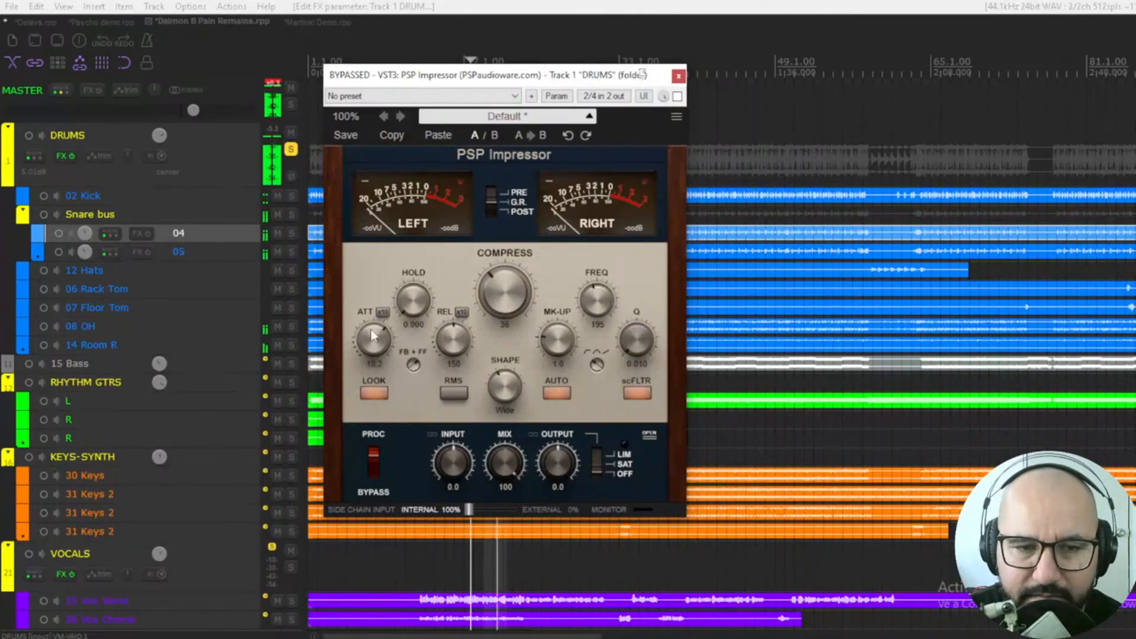
pyautogui.scroll(5, 374, 341)
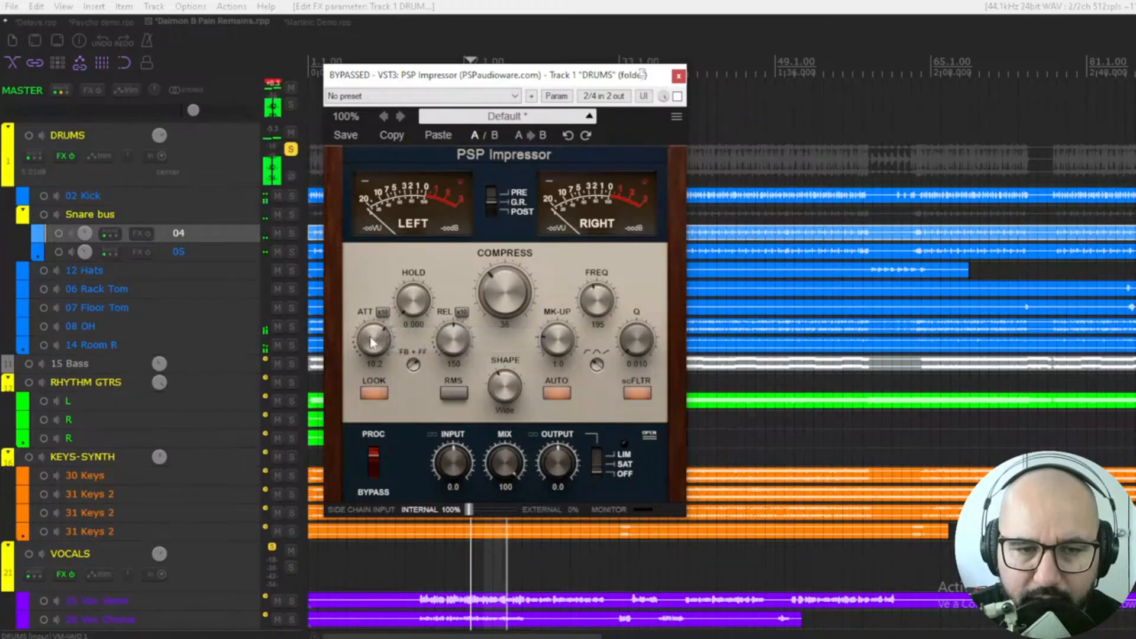
pyautogui.scroll(4, 371, 316)
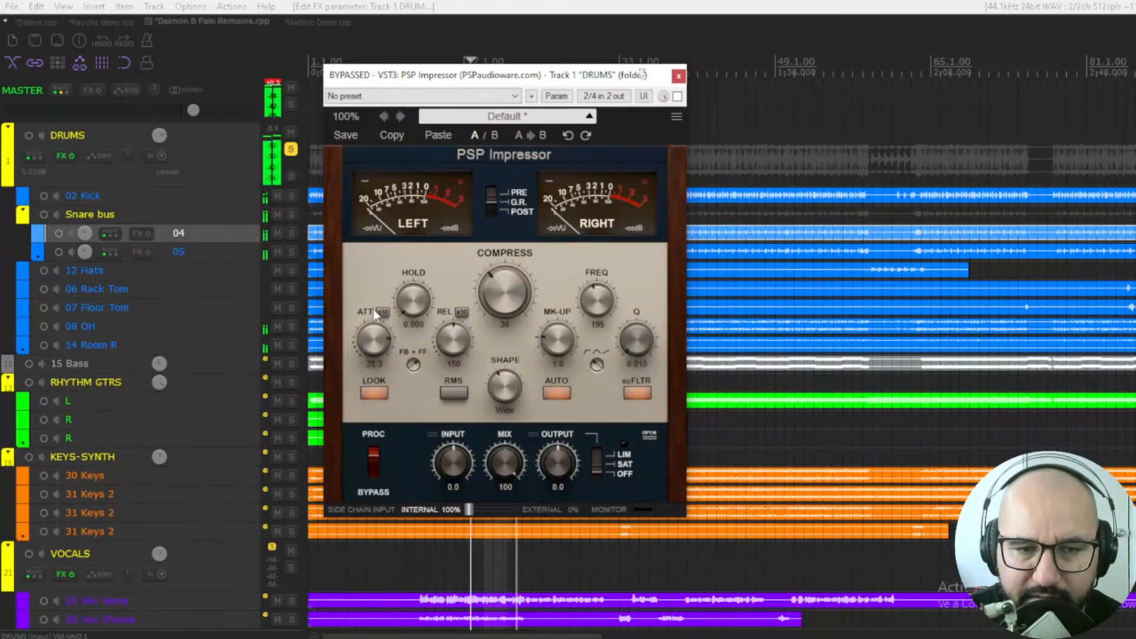
pyautogui.scroll(1, 373, 306)
pyautogui.scroll(-5, 453, 343)
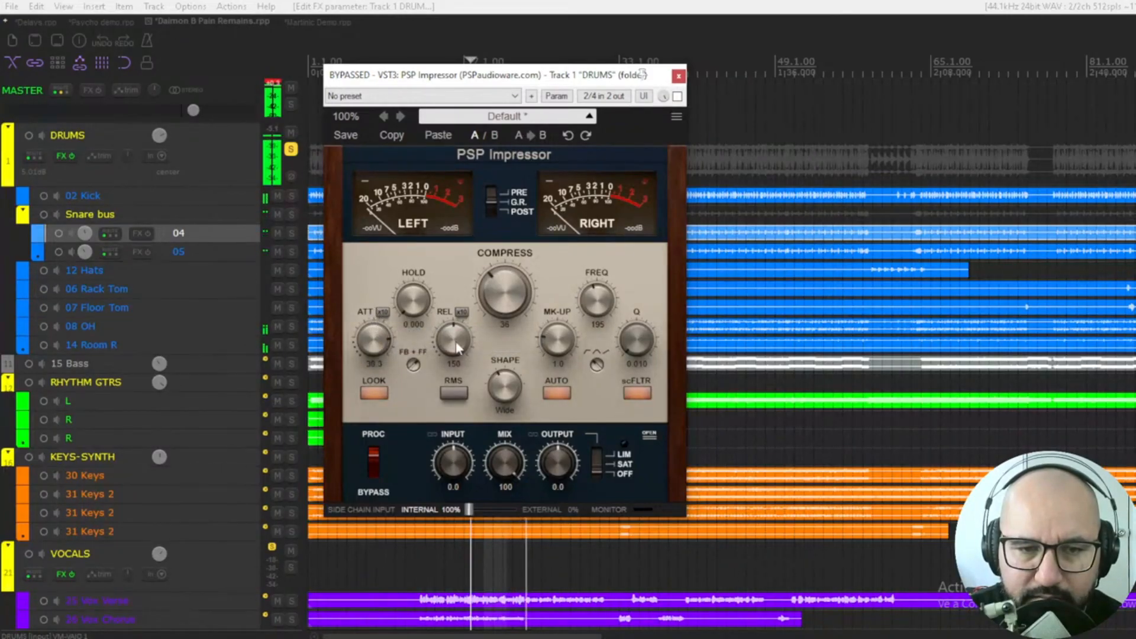
pyautogui.moveTo(451, 377); pyautogui.dragTo(445, 405)
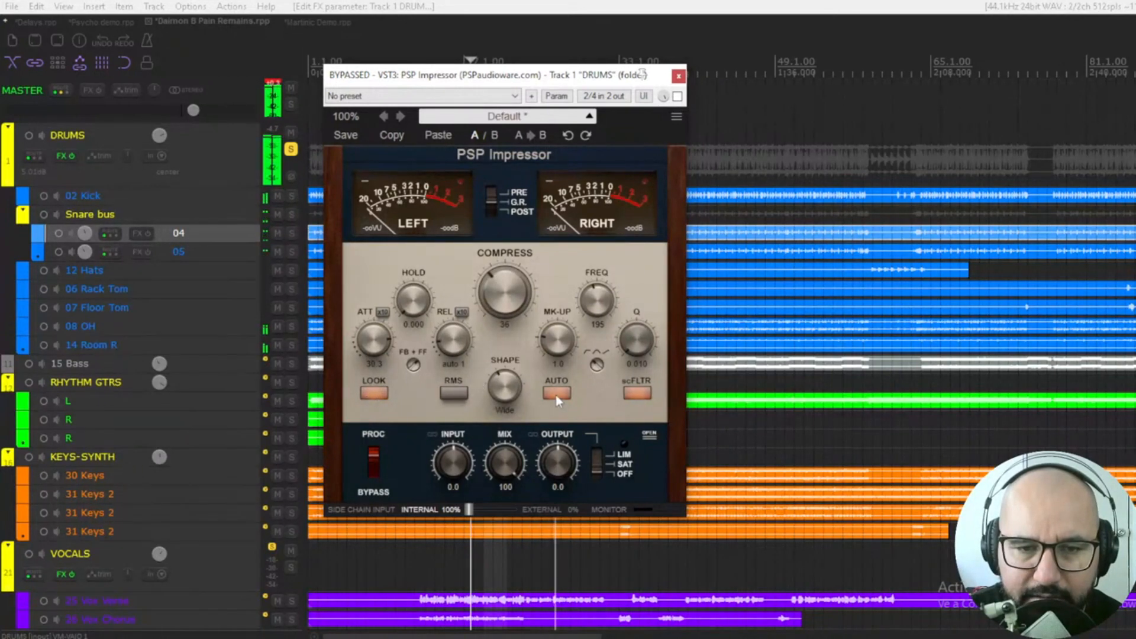
# Enable the DRUMS Impressor, push COMPRESS to 61, drop MK-UP below zero, and A/B against bypass
pyautogui.click(677, 96)
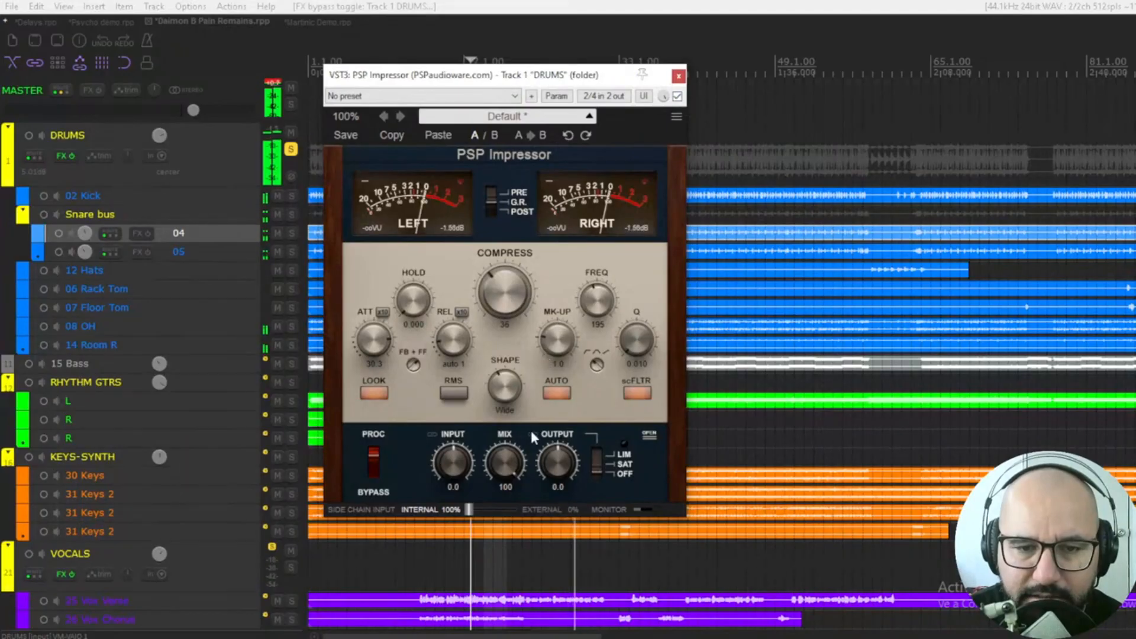
pyautogui.moveTo(503, 298); pyautogui.dragTo(502, 283)
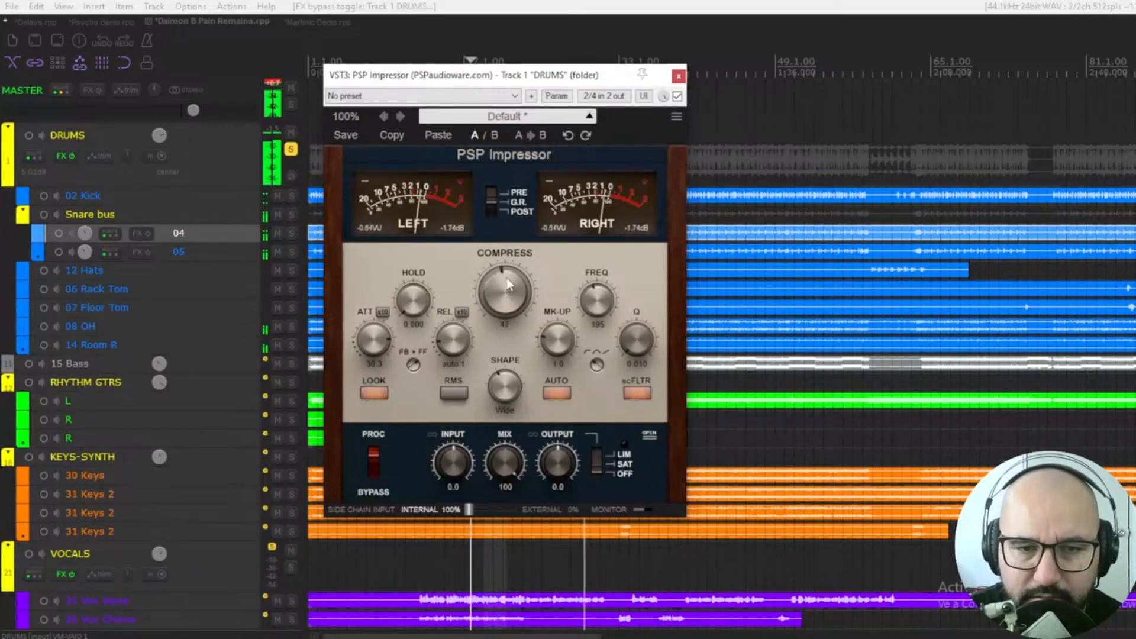
pyautogui.moveTo(570, 347); pyautogui.dragTo(562, 364)
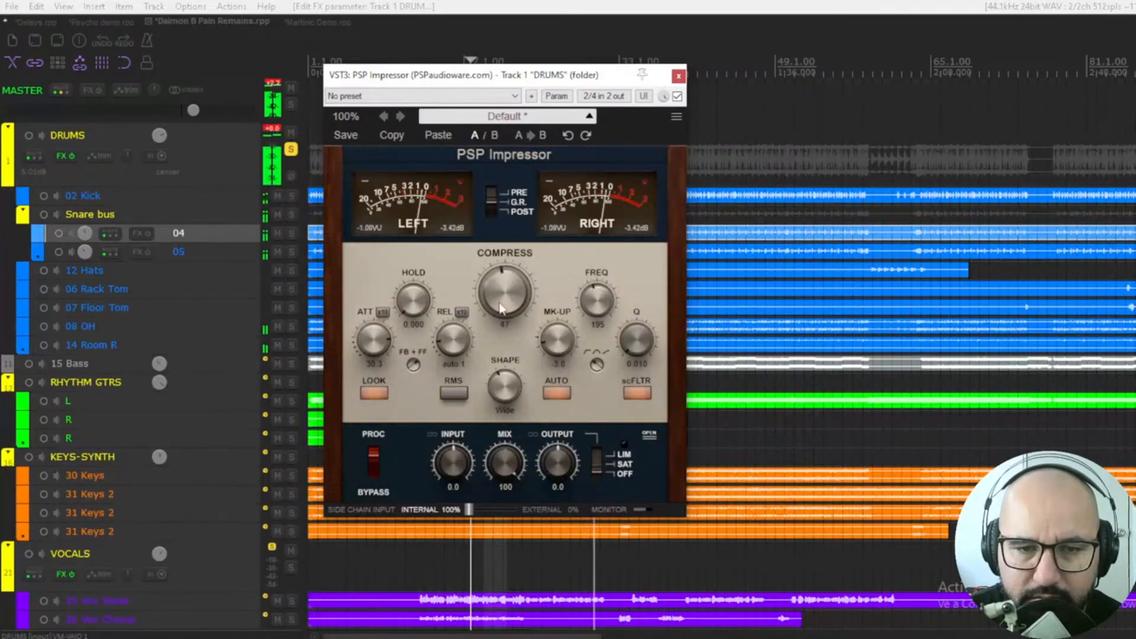
pyautogui.moveTo(504, 285); pyautogui.dragTo(503, 271)
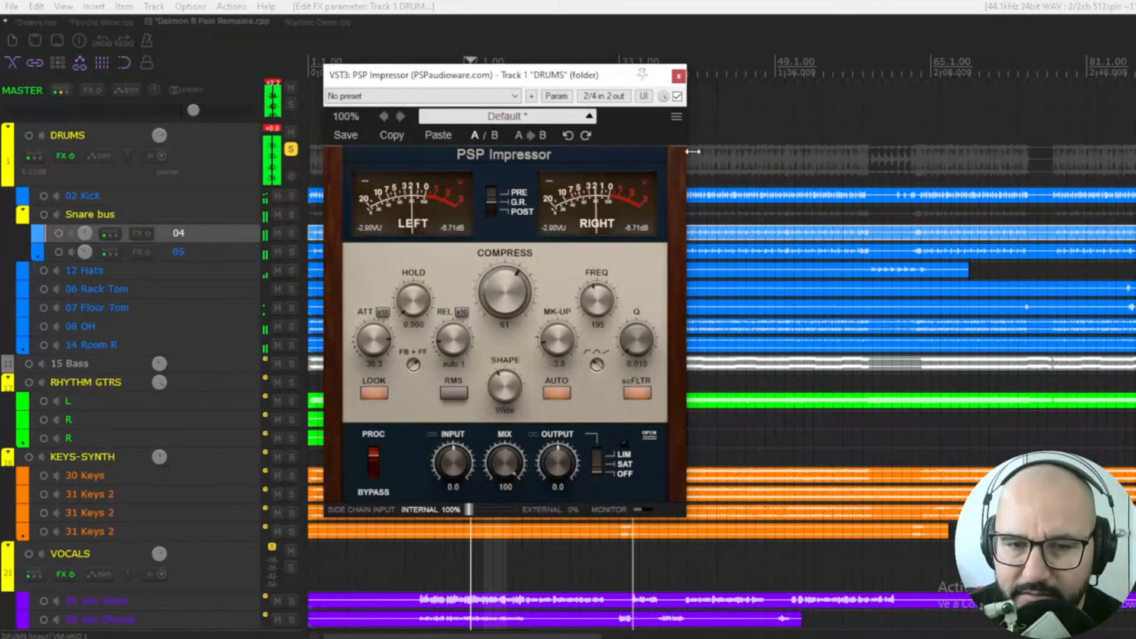
pyautogui.click(677, 96)
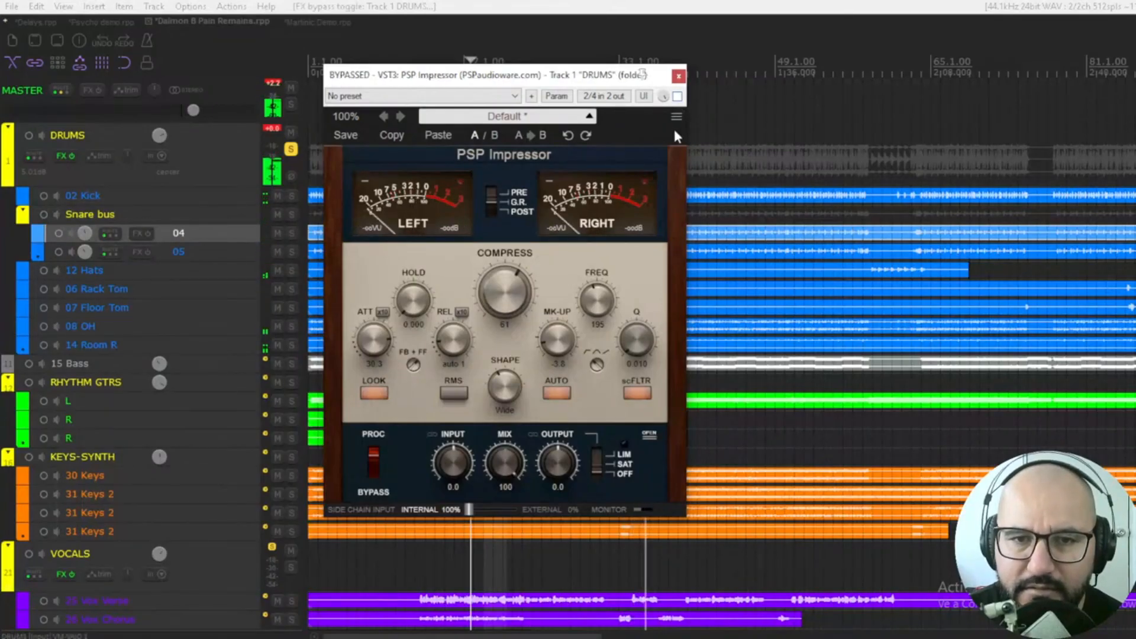
pyautogui.click(678, 97)
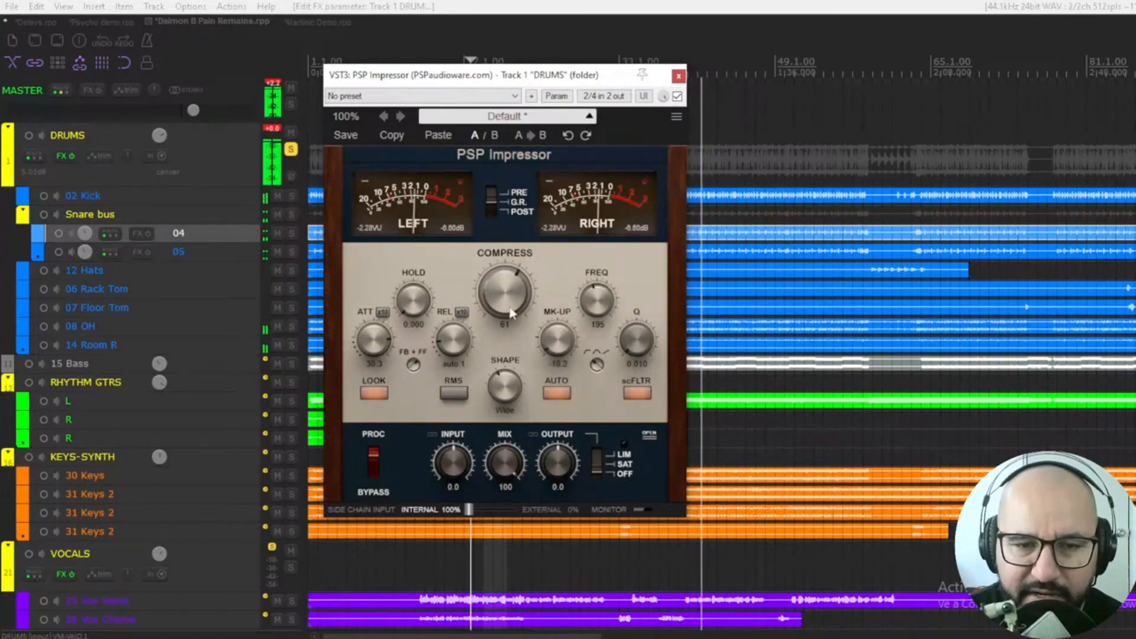
# Push COMPRESS to 94, trim MK-UP to about -3.8 after an A/B against bypass, and set ATT to auto
pyautogui.moveTo(507, 304); pyautogui.dragTo(516, 235)
pyautogui.moveTo(560, 331); pyautogui.dragTo(558, 322)
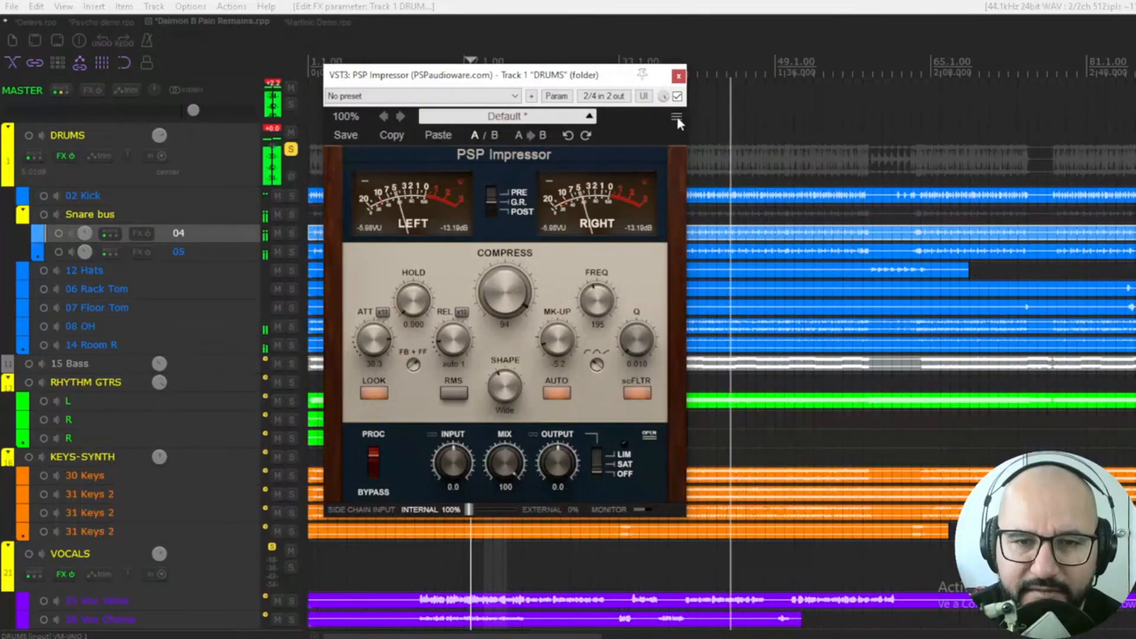
pyautogui.click(678, 97)
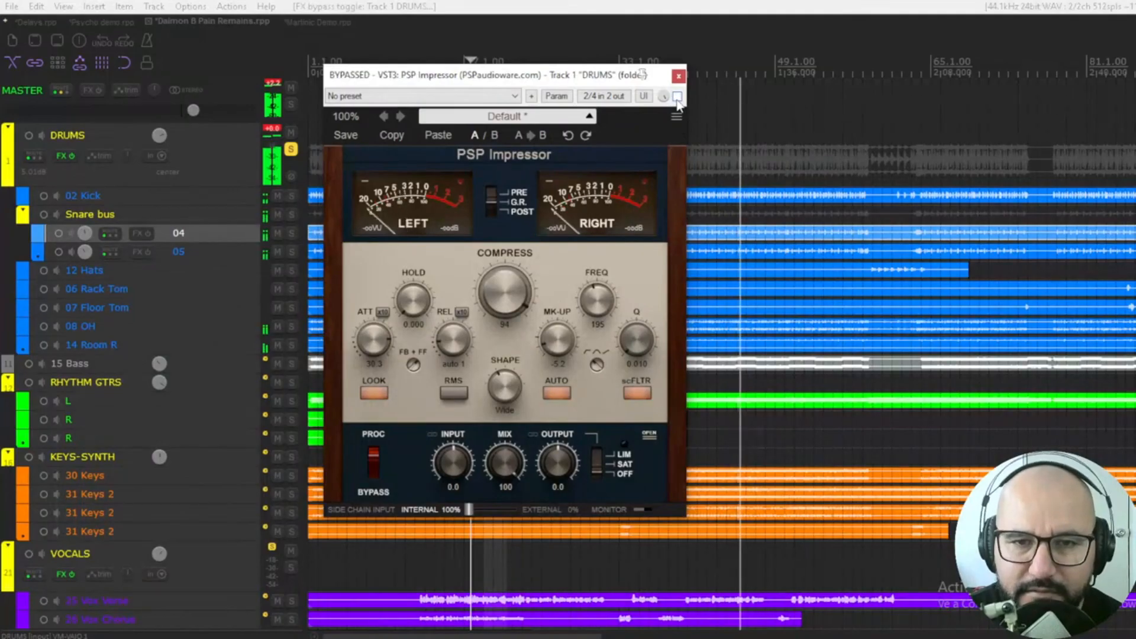
pyautogui.click(678, 97)
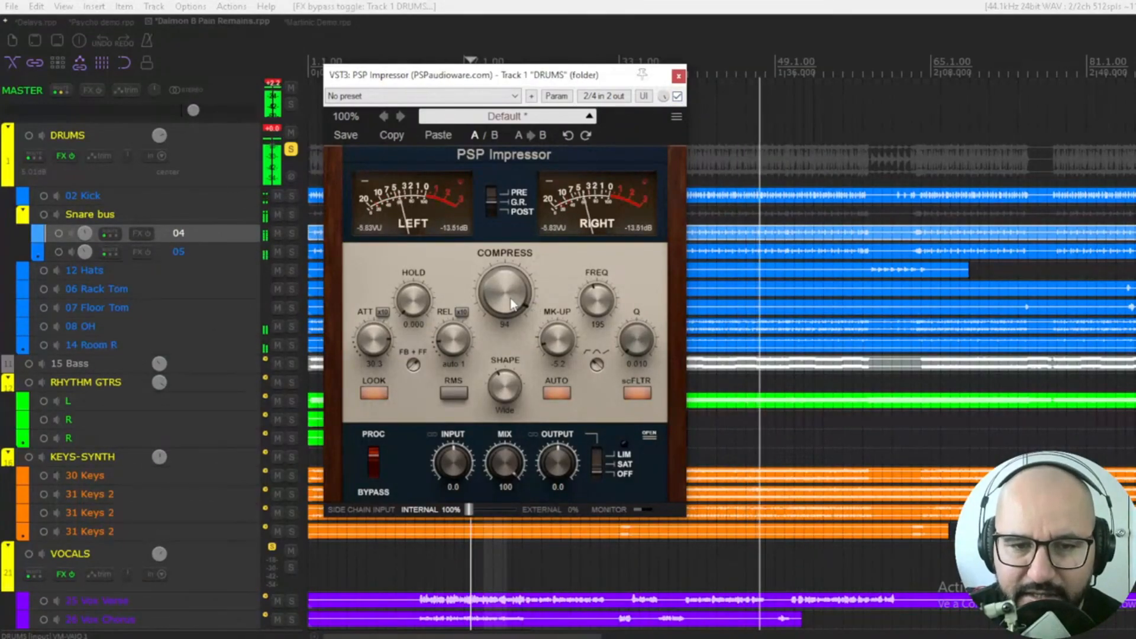
pyautogui.moveTo(553, 329); pyautogui.dragTo(554, 331)
pyautogui.scroll(5, 553, 332)
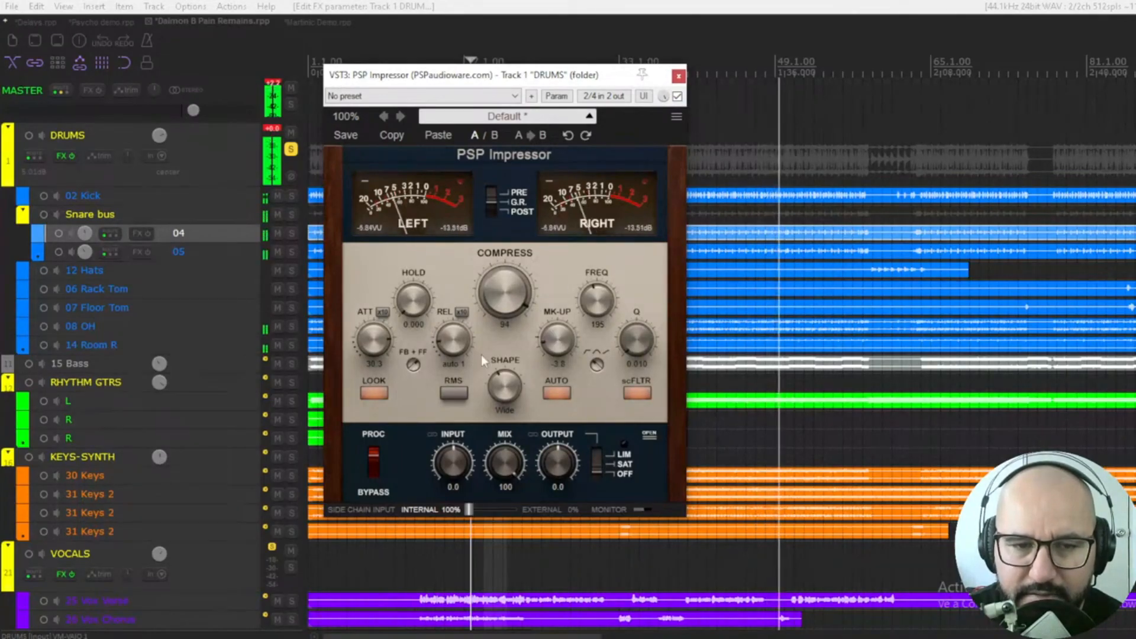
pyautogui.moveTo(368, 336); pyautogui.dragTo(365, 490)
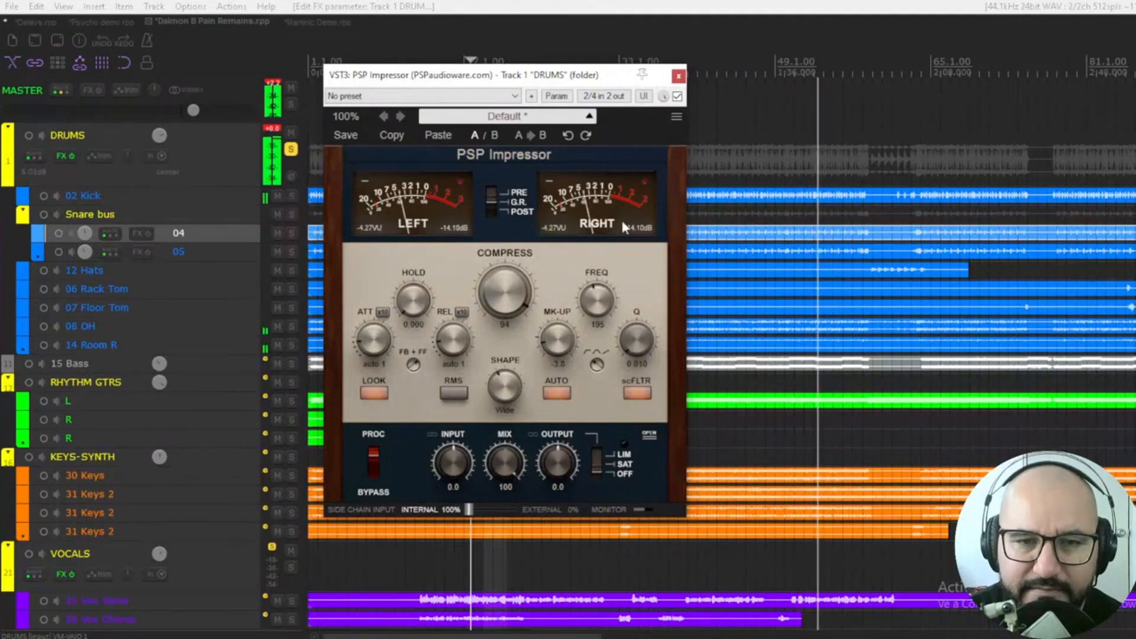
# Set MK-UP to -2.0, comparing the compressor against bypass while restarting playback
pyautogui.click(676, 96)
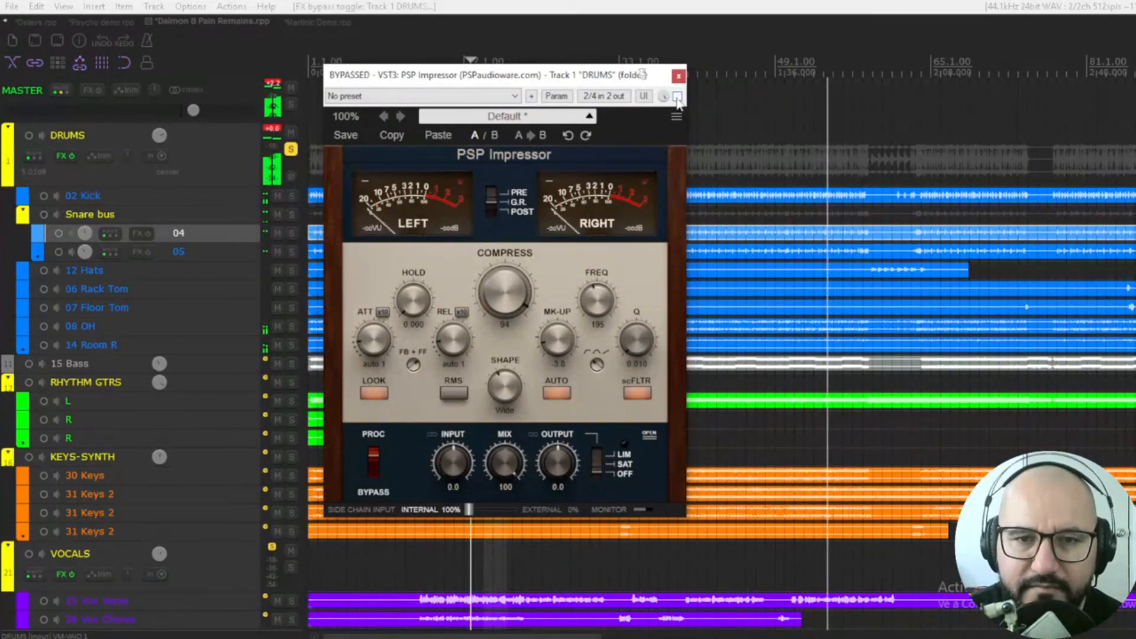
pyautogui.click(677, 96)
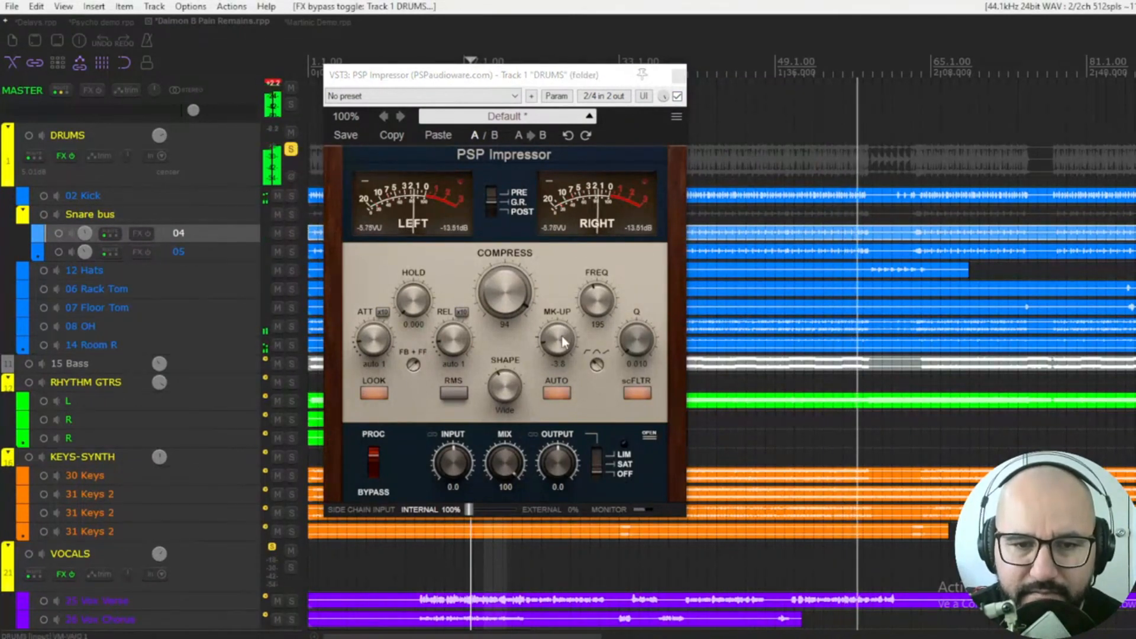
pyautogui.moveTo(562, 336); pyautogui.dragTo(563, 330)
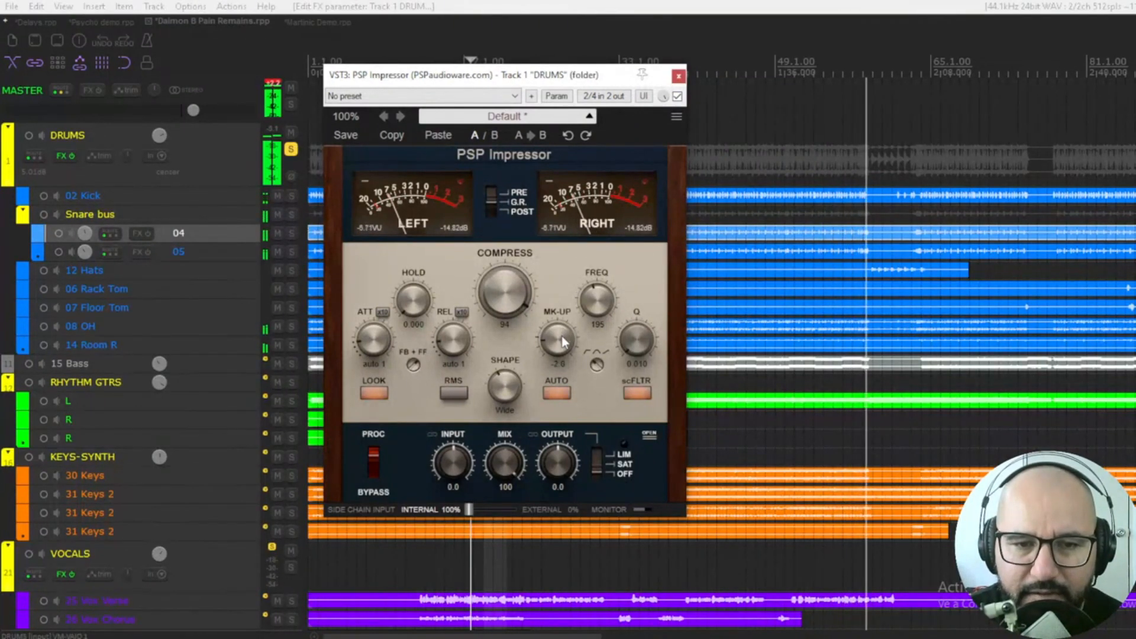
pyautogui.press('space')
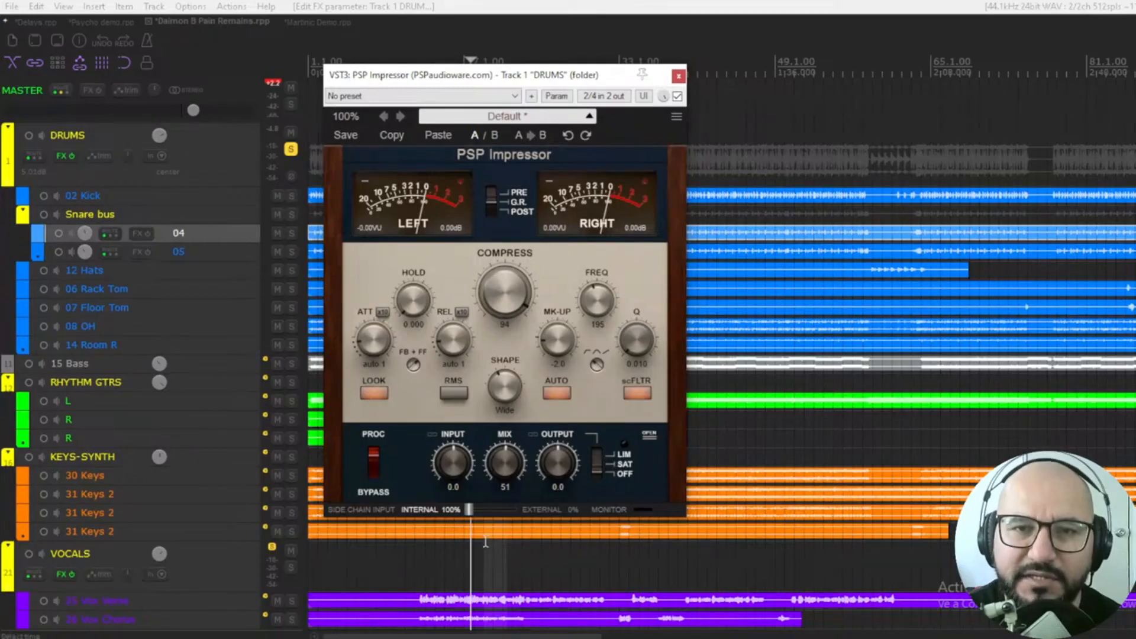
pyautogui.press('space')
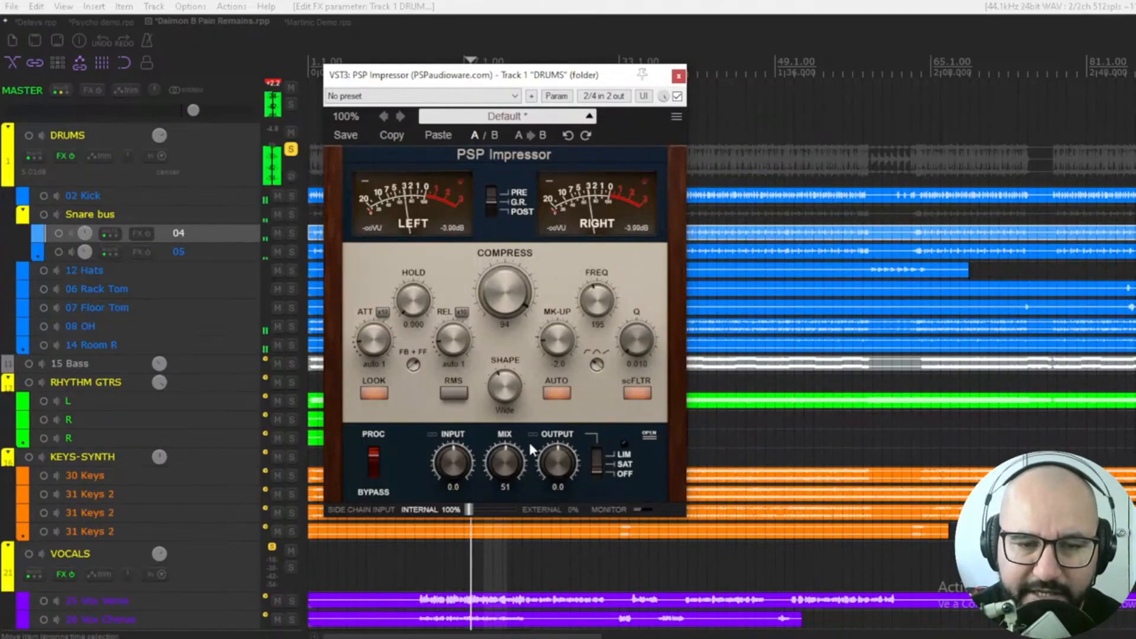
pyautogui.click(678, 96)
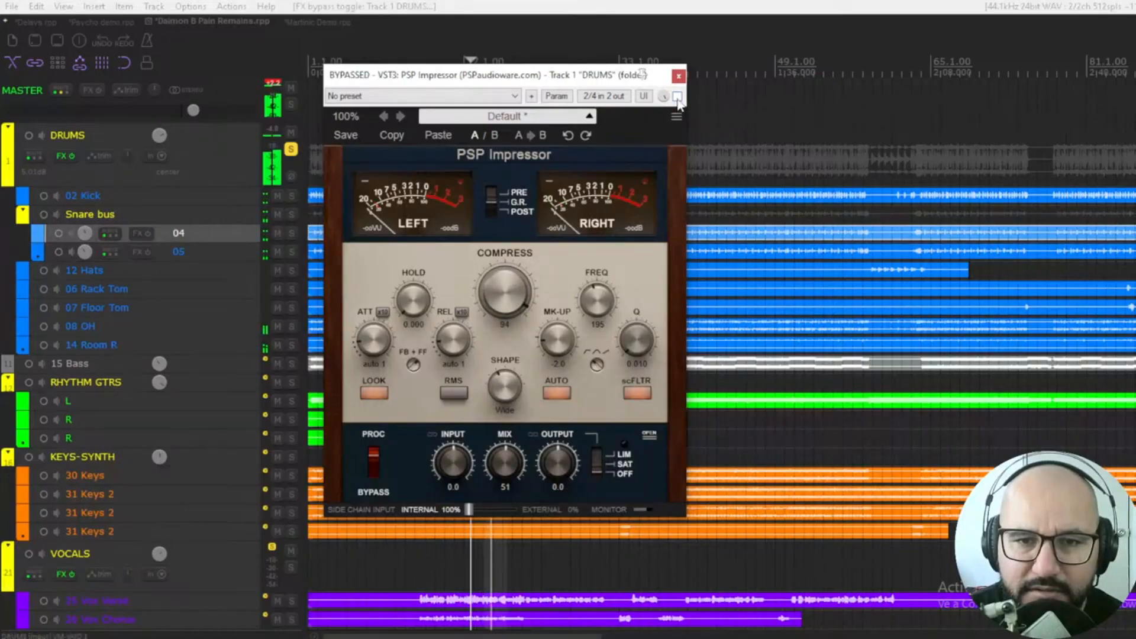
pyautogui.click(678, 96)
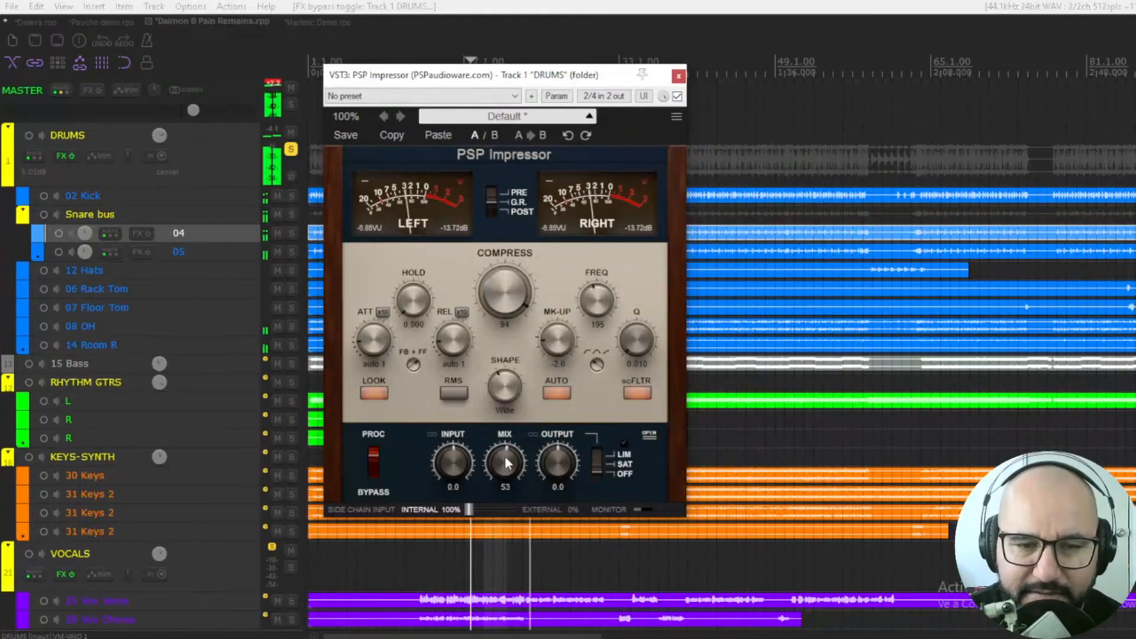
# Set COMPRESS to 97 with Hard shape, MK-UP near -9.8, and MIX to 76
pyautogui.moveTo(506, 463); pyautogui.dragTo(512, 289)
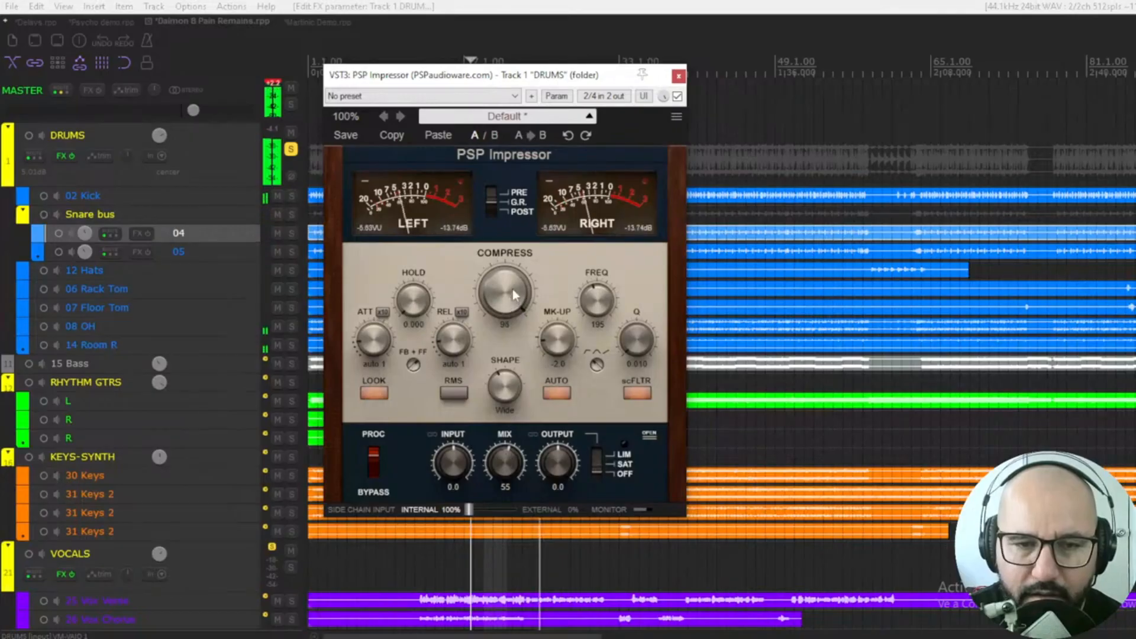
pyautogui.moveTo(503, 382); pyautogui.dragTo(514, 339)
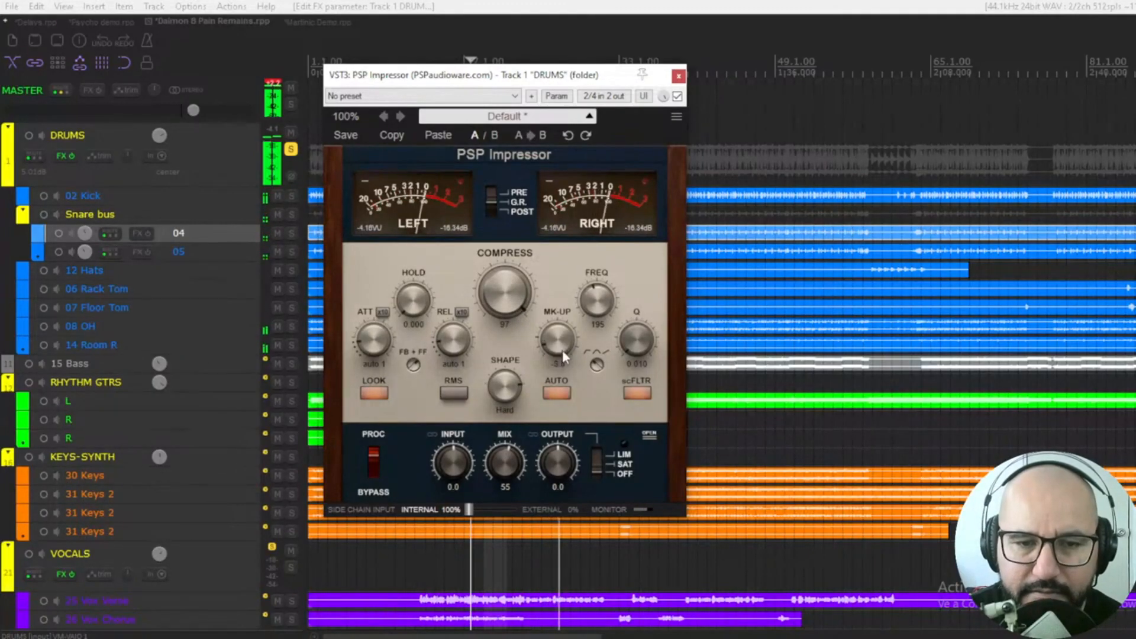
pyautogui.moveTo(562, 349); pyautogui.dragTo(561, 362)
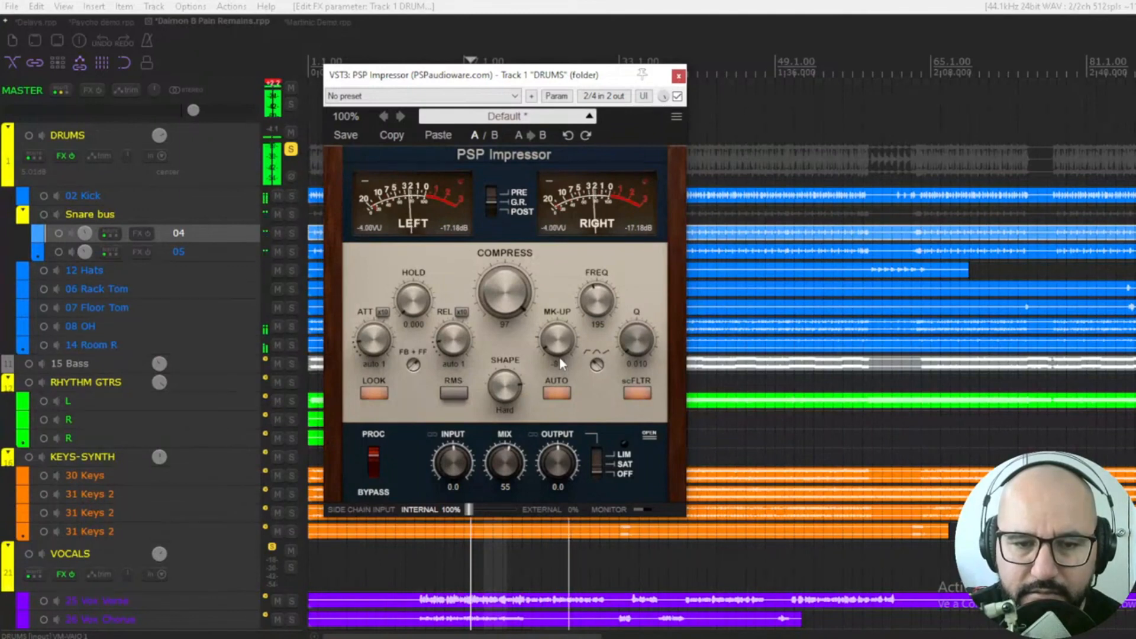
pyautogui.moveTo(511, 456); pyautogui.dragTo(512, 422)
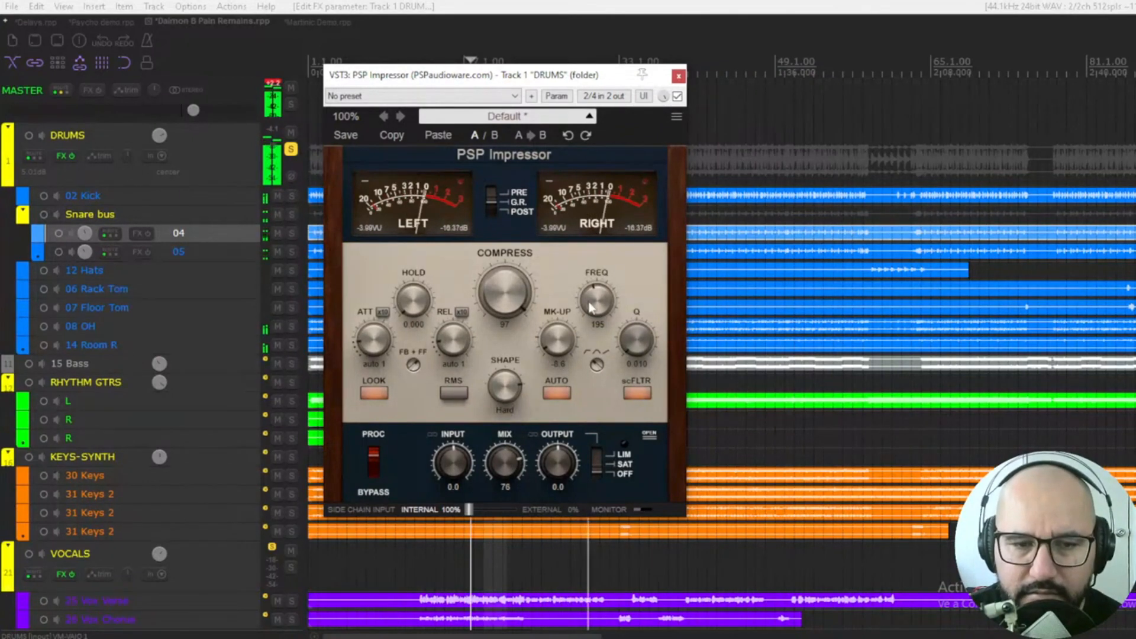
pyautogui.moveTo(566, 346); pyautogui.dragTo(566, 355)
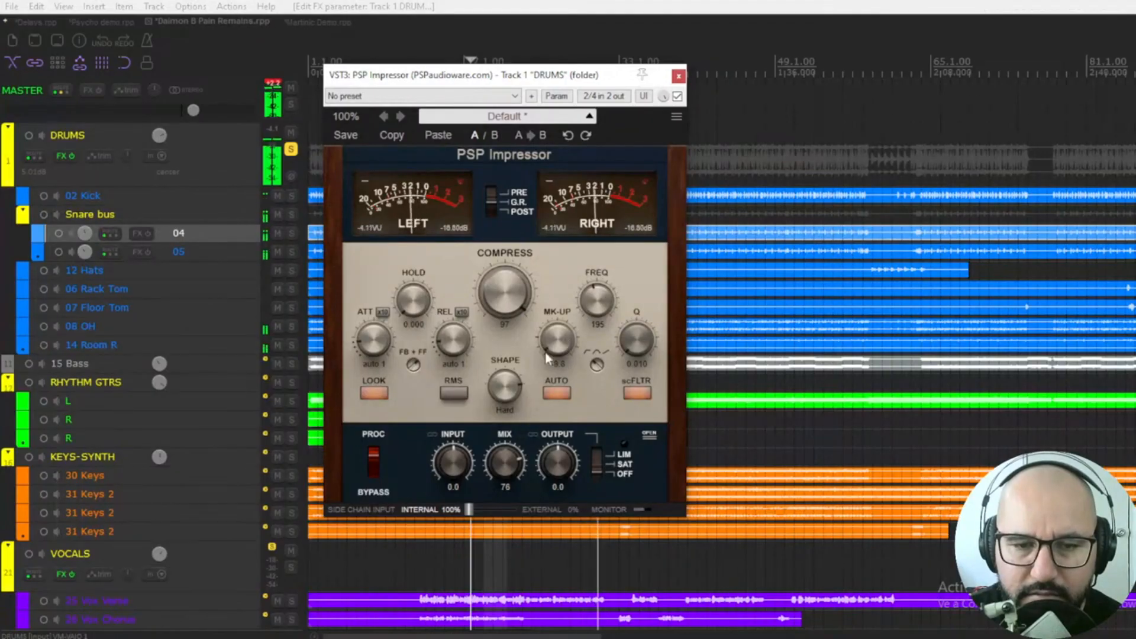
# Flip PROC/BYPASS to compare the compressed drums, then stop playback
pyautogui.click(370, 472)
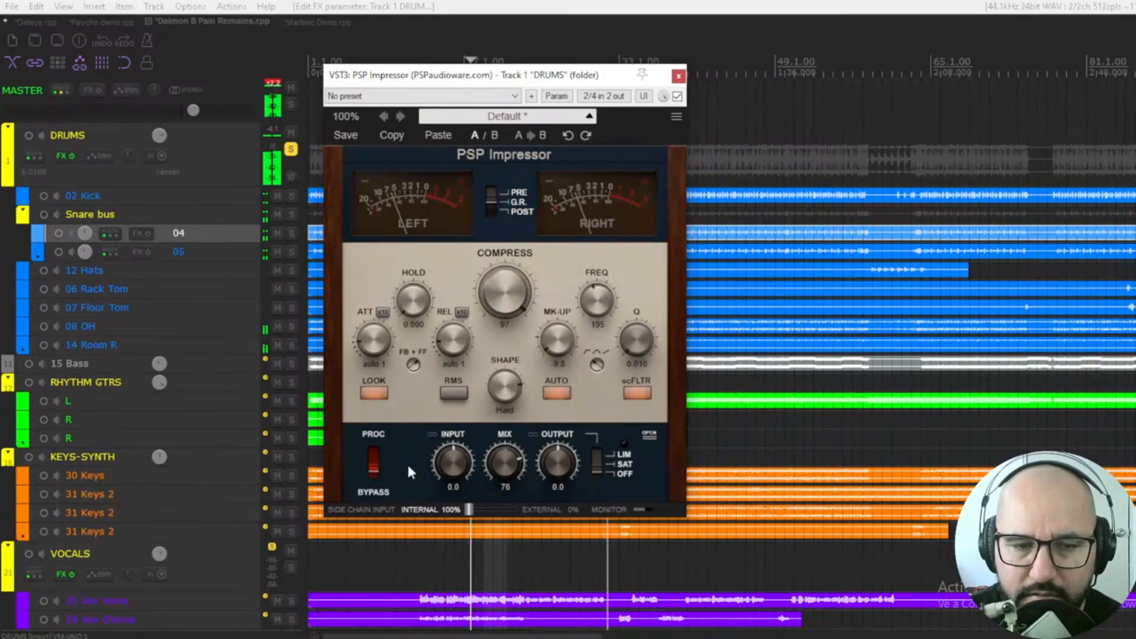
pyautogui.click(372, 451)
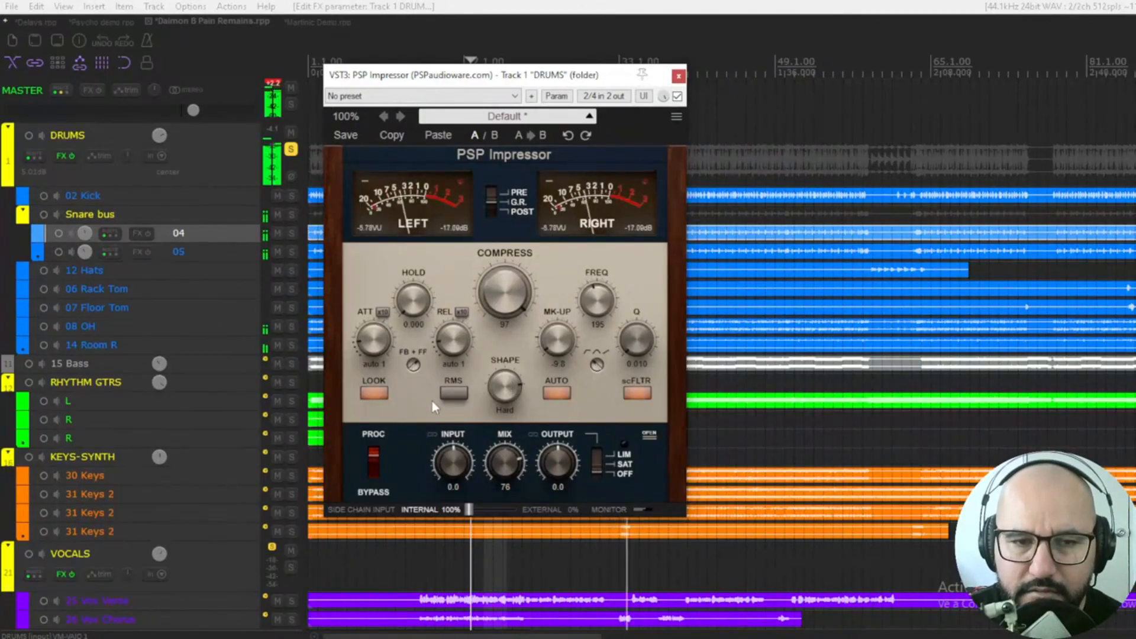
pyautogui.press('space')
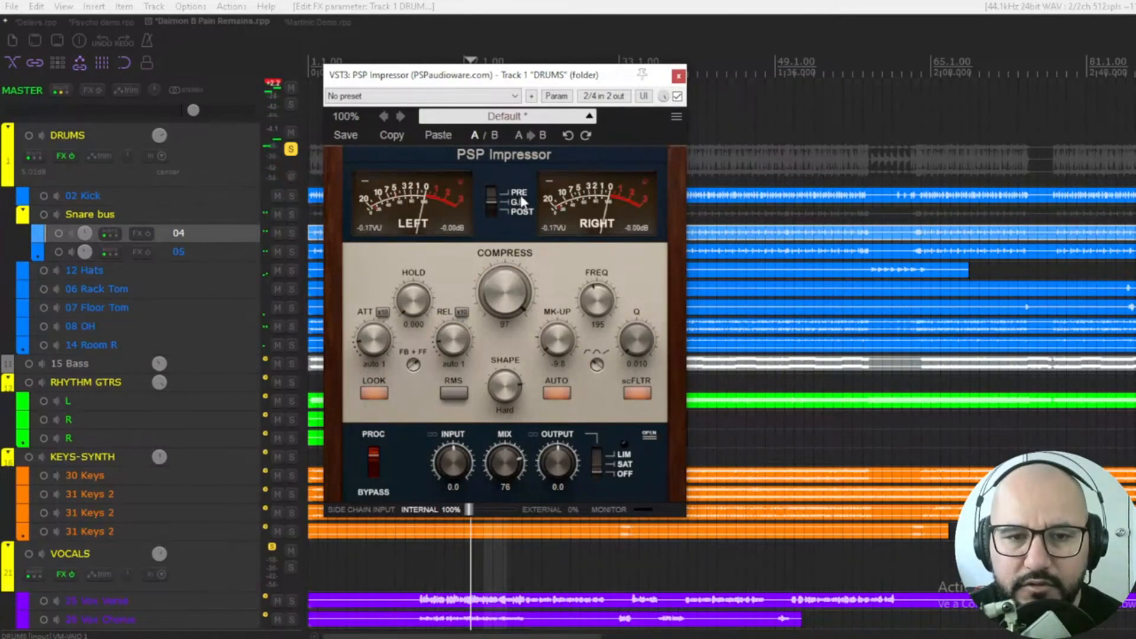
pyautogui.click(540, 119)
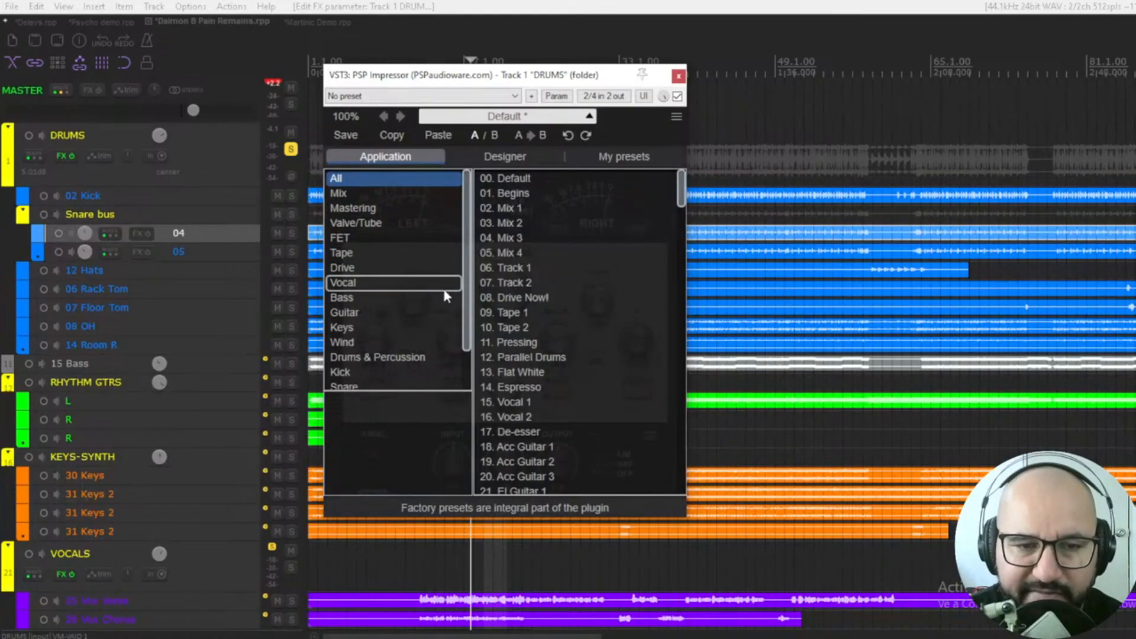
pyautogui.click(562, 121)
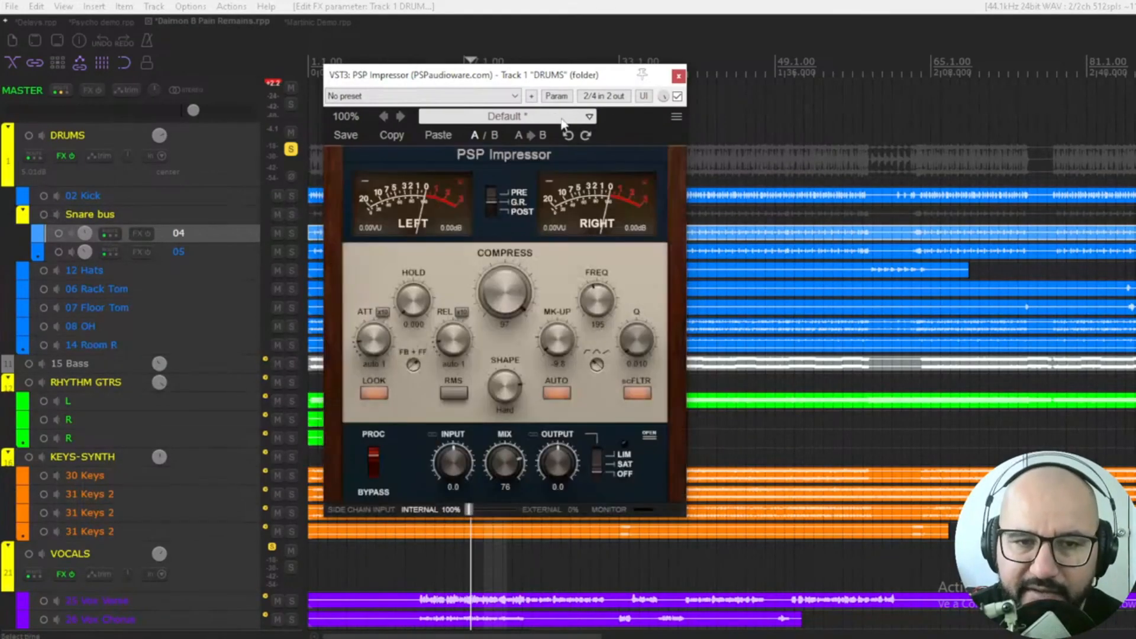
# Bypass the DRUMS compressor, close its window, and unsolo the DRUMS folder
pyautogui.click(678, 97)
pyautogui.click(678, 76)
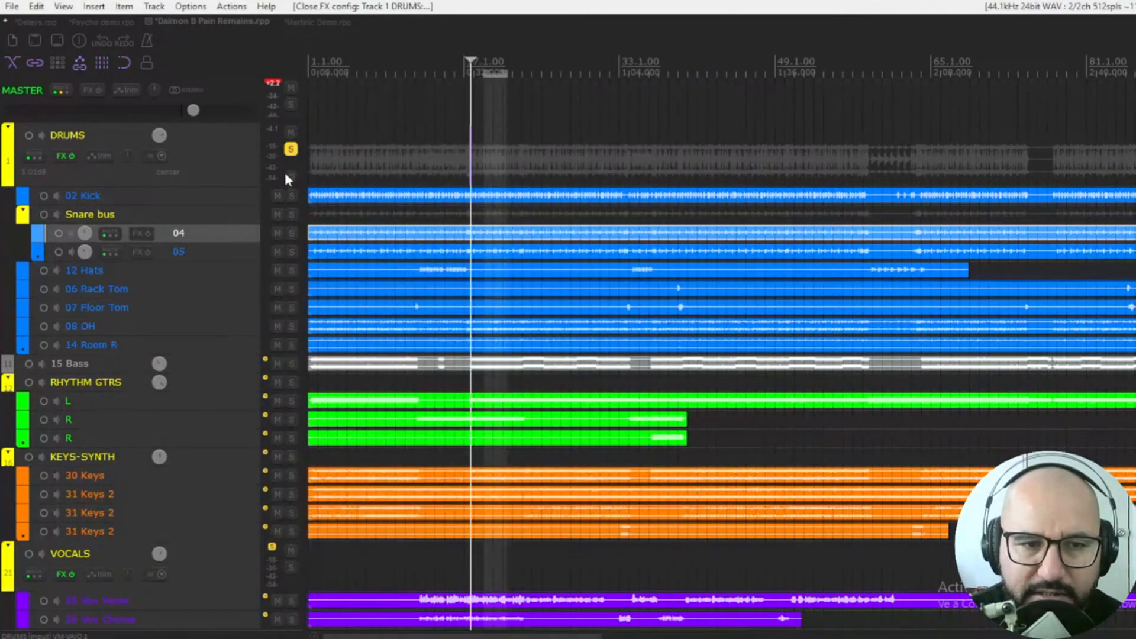
pyautogui.click(291, 150)
# Solo the VOCALS folder and load PSP Impressor from its FX menu
pyautogui.scroll(-3, 223, 464)
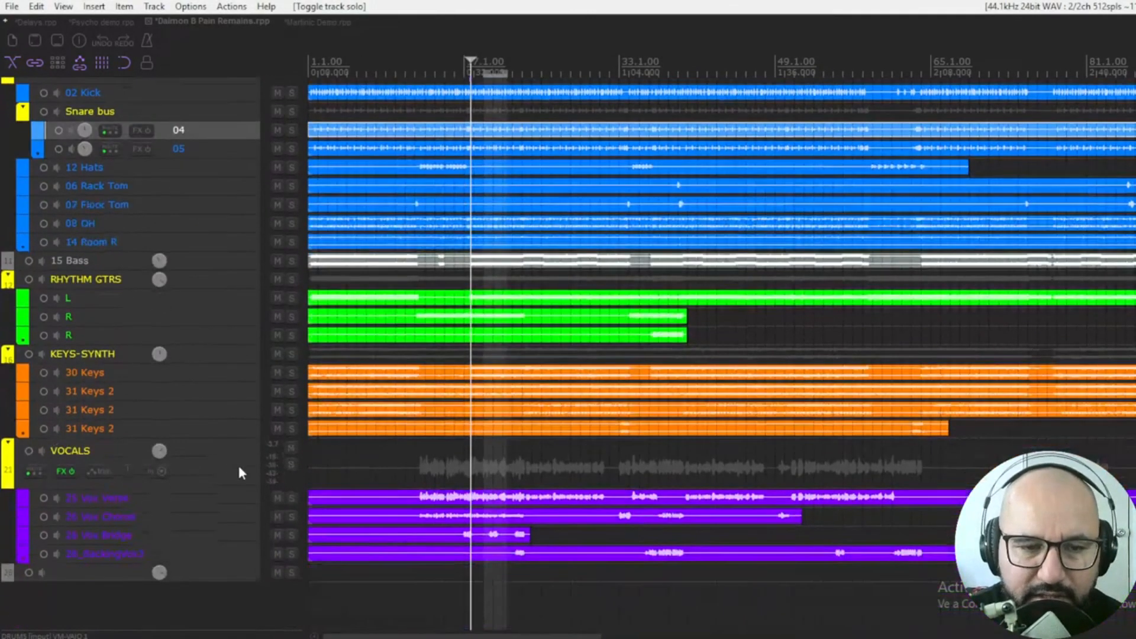
pyautogui.click(291, 465)
pyautogui.rightClick(60, 471)
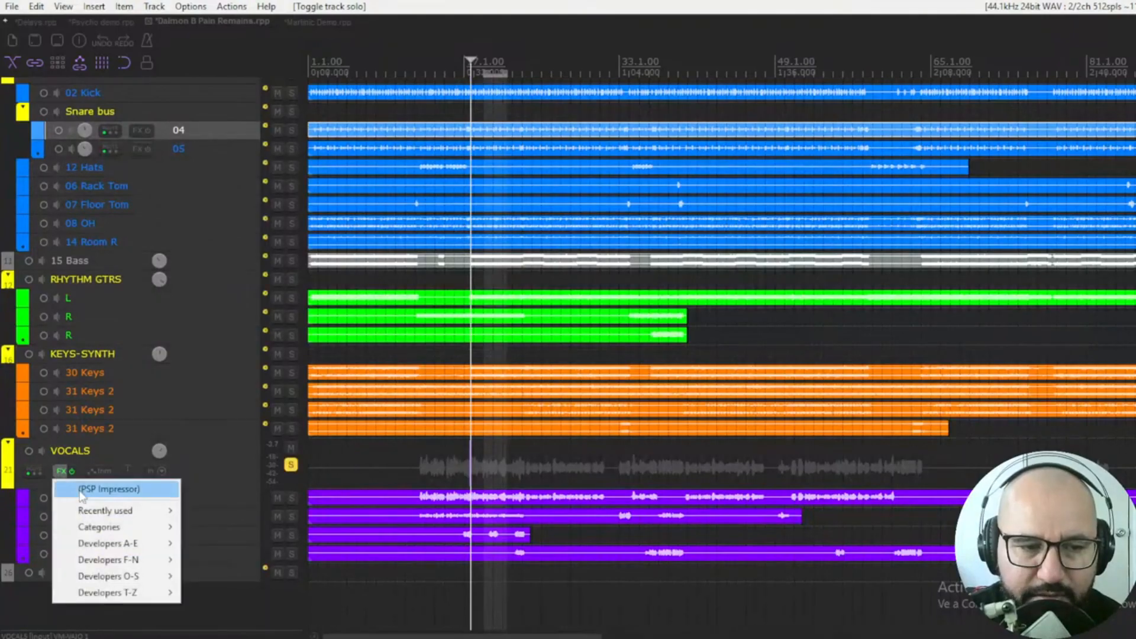
pyautogui.click(83, 487)
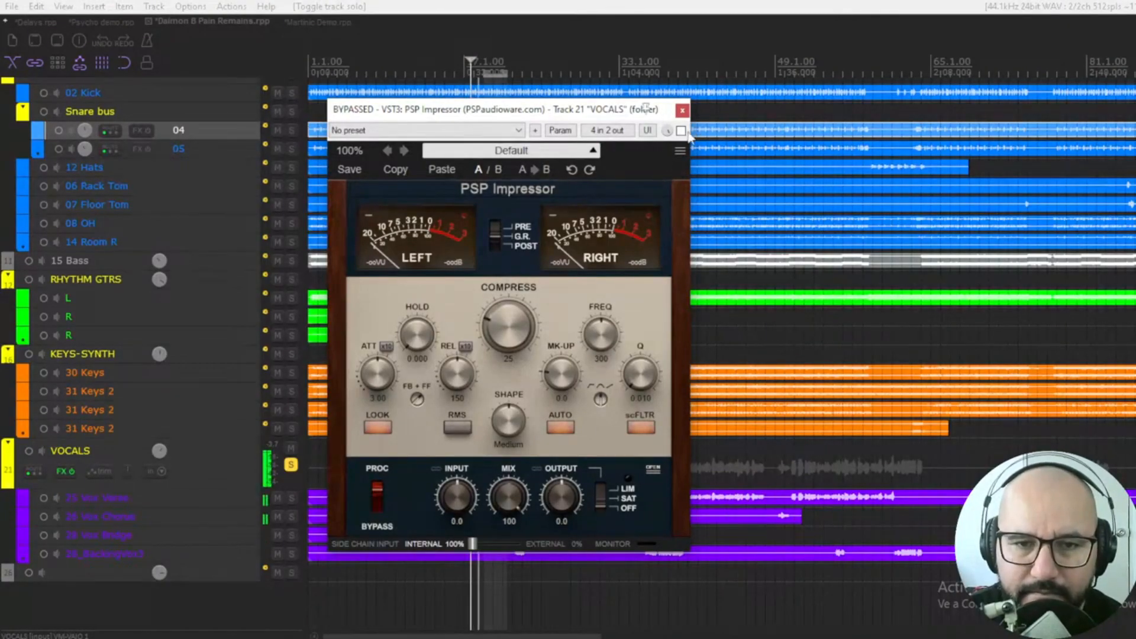
# Enable the VOCALS Impressor with make-up -5.8, attack 0.119, release 29.3 and much heavier compression
pyautogui.click(681, 131)
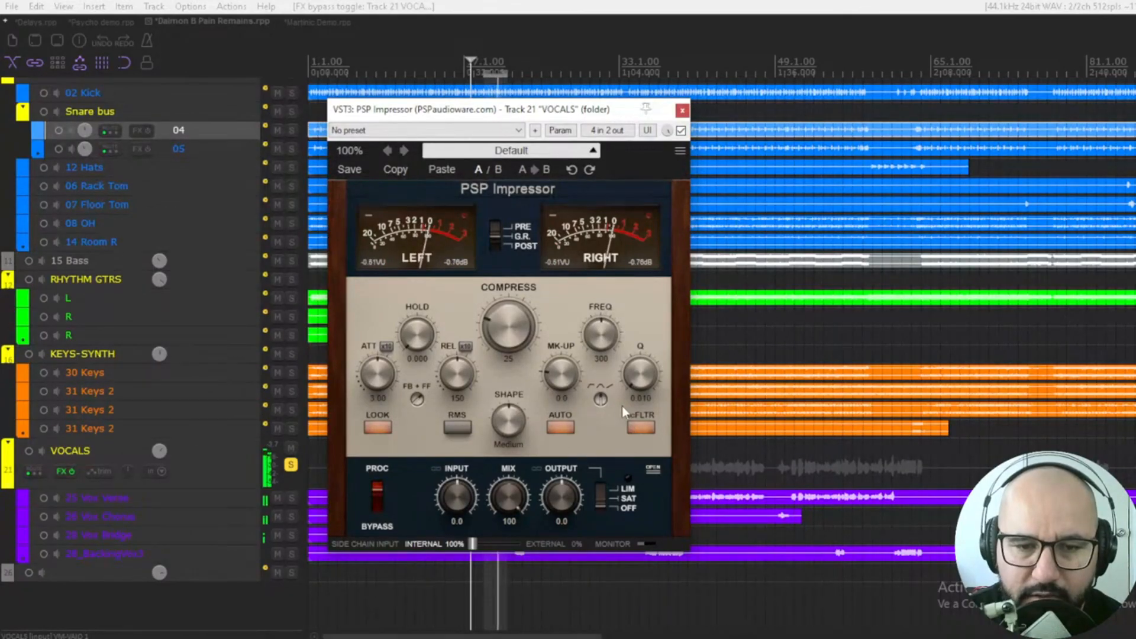
pyautogui.moveTo(568, 391); pyautogui.dragTo(569, 396)
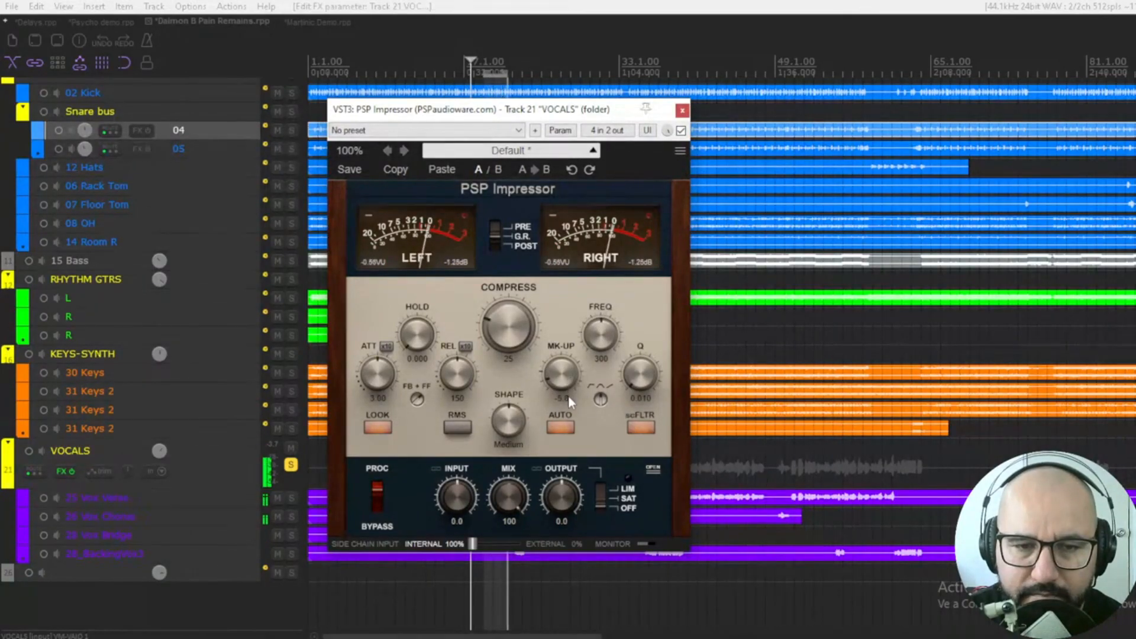
pyautogui.moveTo(373, 386); pyautogui.dragTo(366, 435)
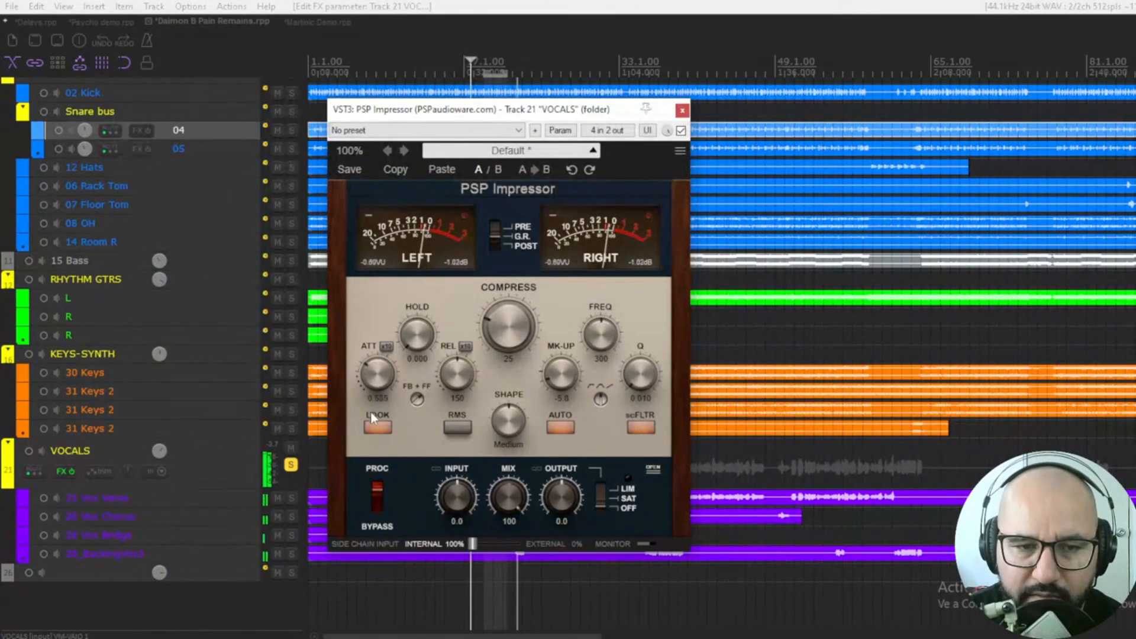
pyautogui.moveTo(456, 384); pyautogui.dragTo(401, 408)
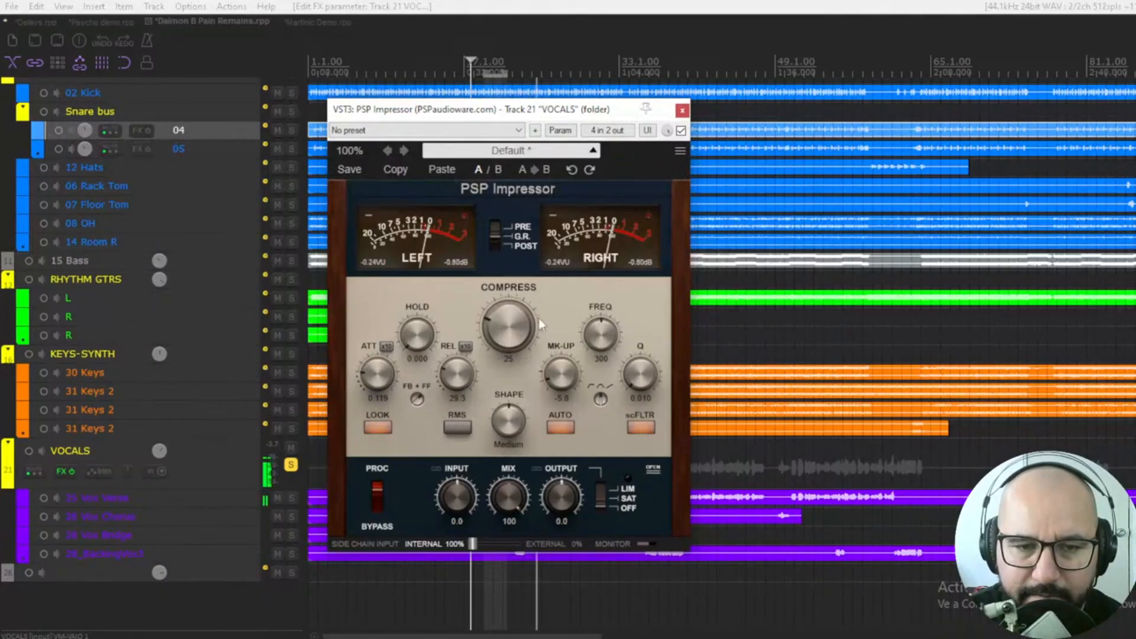
pyautogui.moveTo(540, 324); pyautogui.dragTo(527, 202)
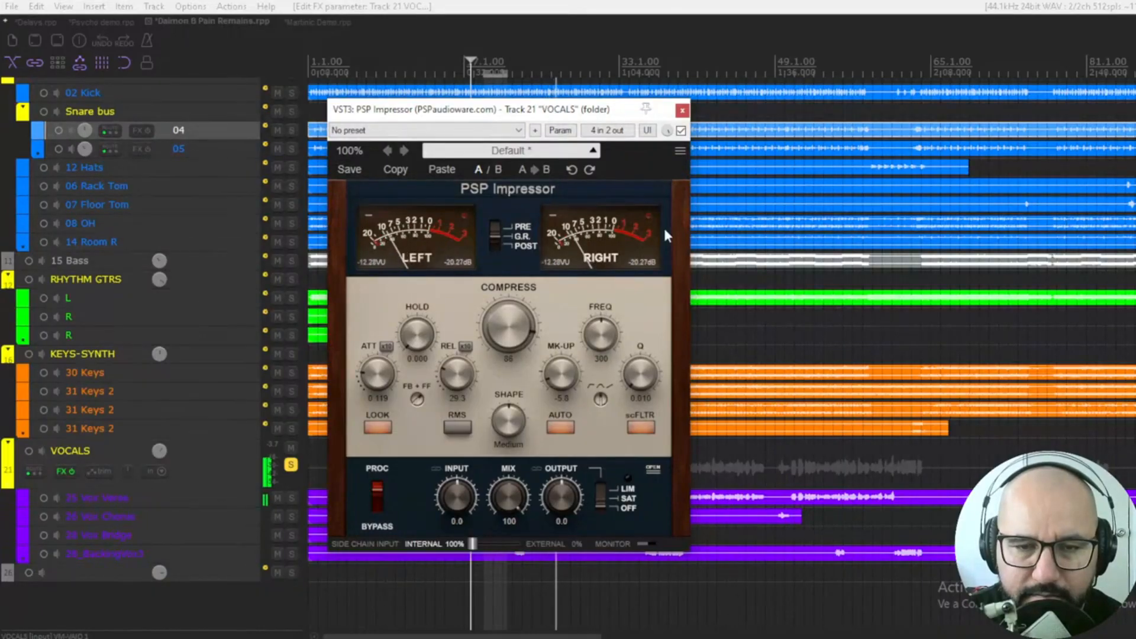
# Compare the vocals with the Impressor bypassed, then set Compress 92, make-up -4.4 and Sharp shape
pyautogui.click(680, 131)
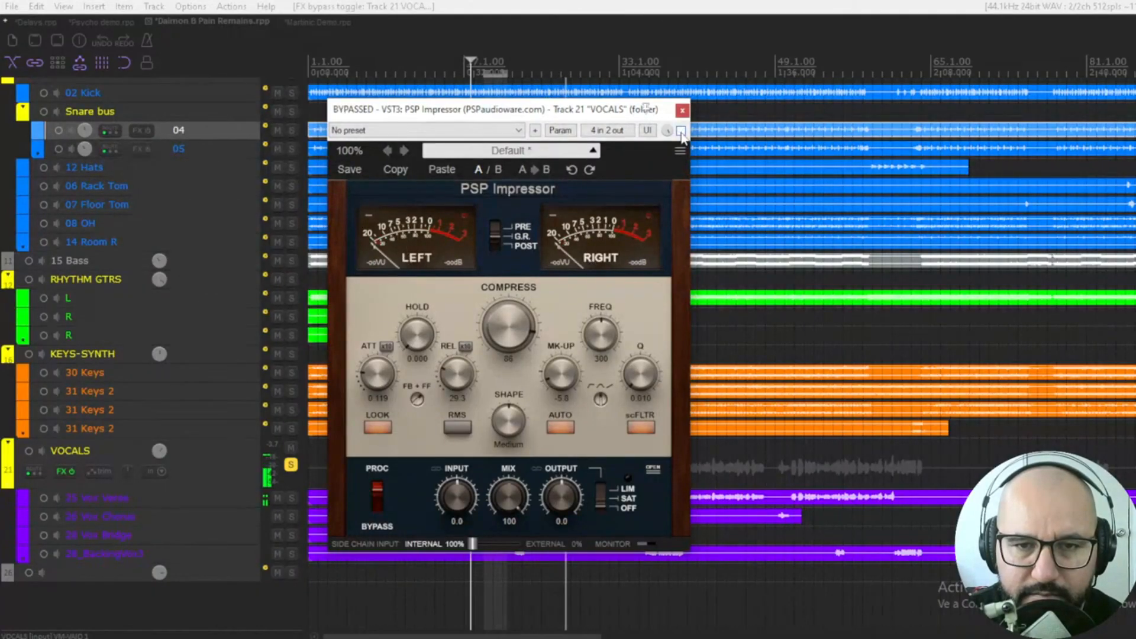
pyautogui.click(681, 131)
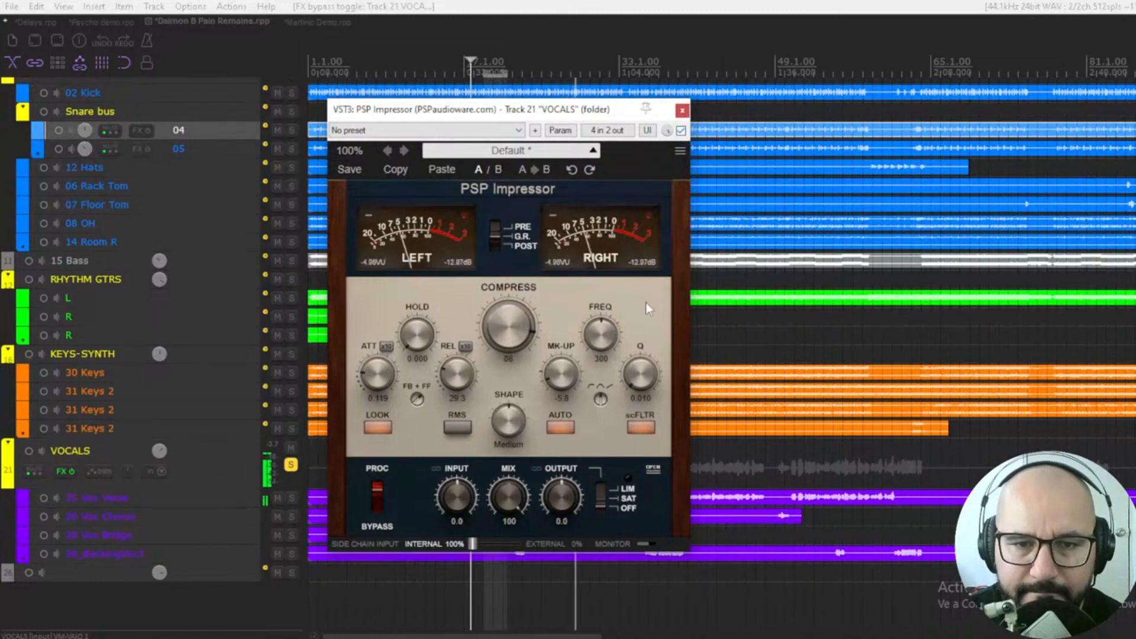
pyautogui.moveTo(516, 348); pyautogui.dragTo(513, 303)
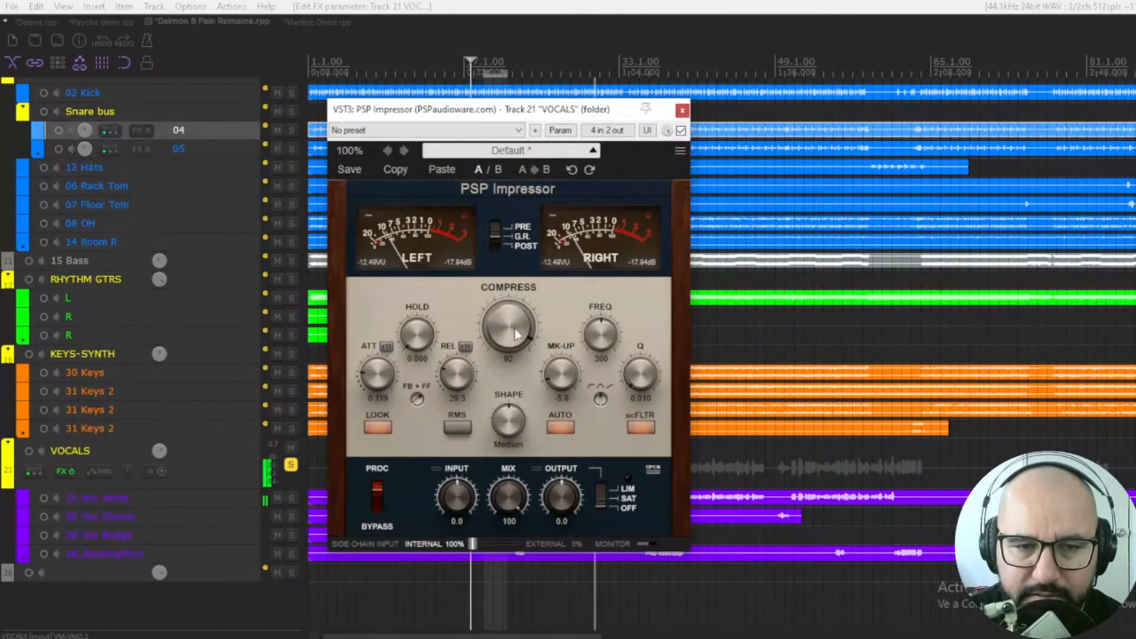
pyautogui.moveTo(558, 379); pyautogui.dragTo(559, 373)
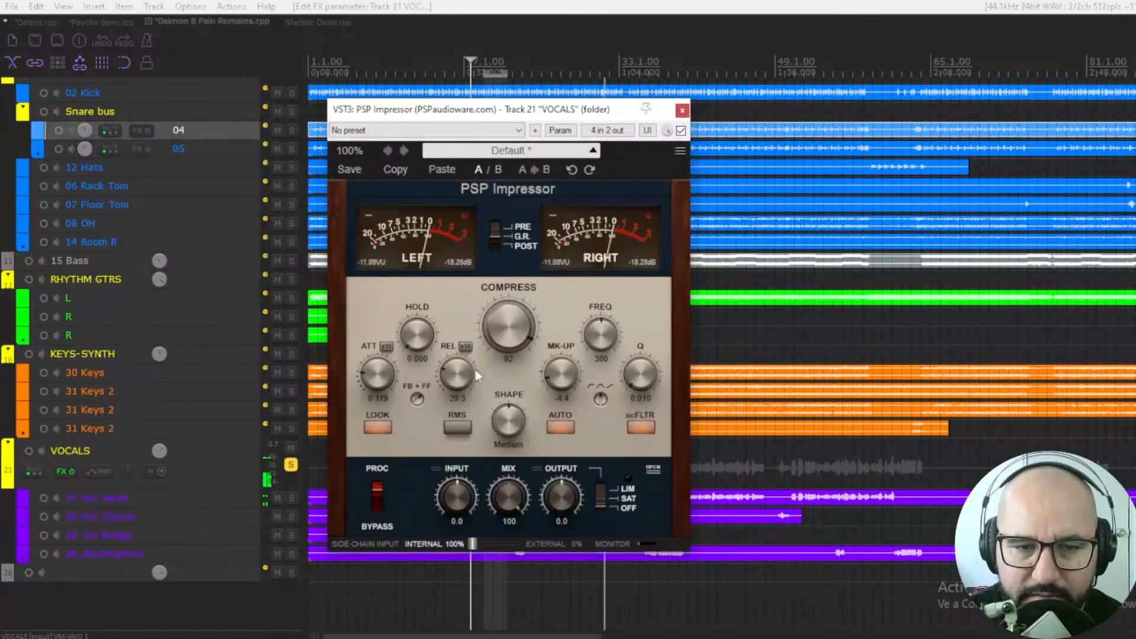
pyautogui.moveTo(505, 410); pyautogui.dragTo(514, 403)
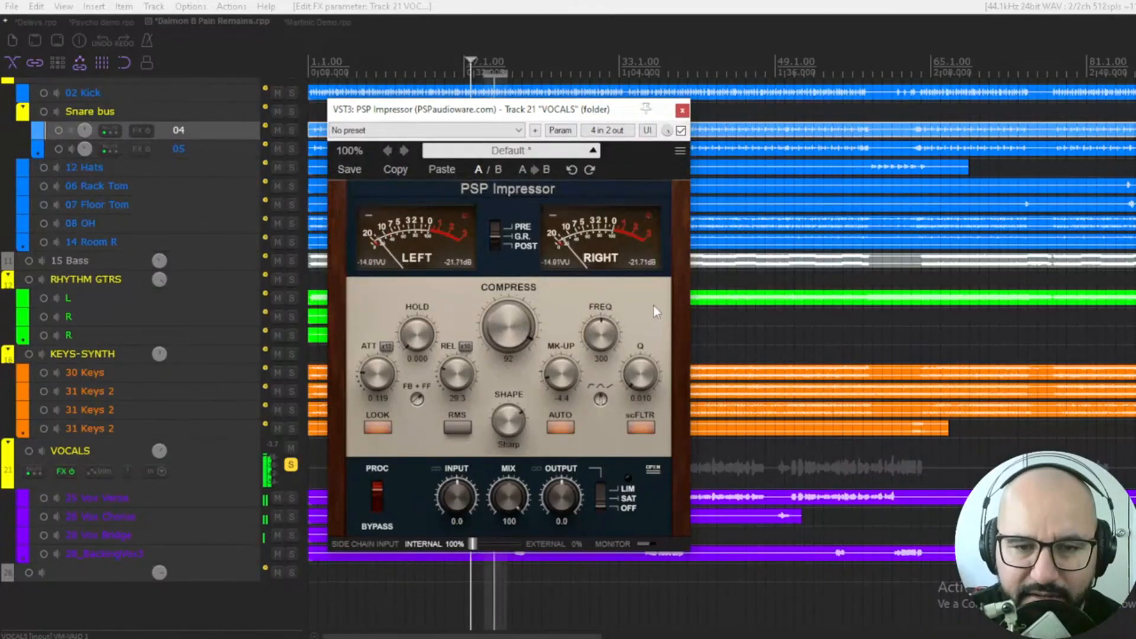
# Compare the vocals with the Impressor bypassed, then ease Compress back to 78
pyautogui.click(681, 131)
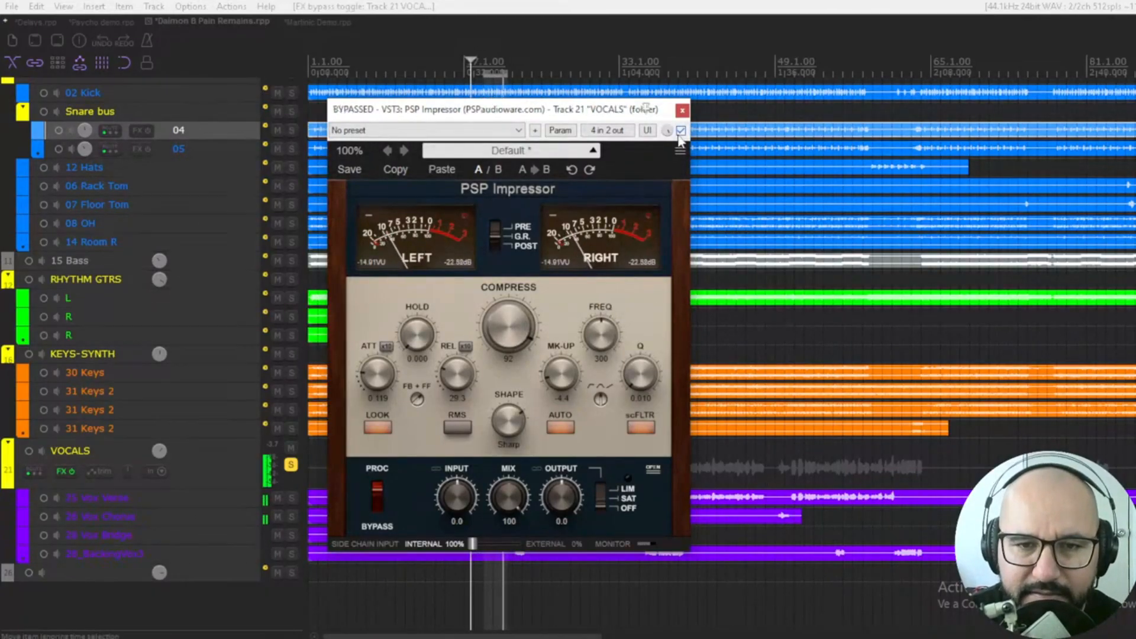
pyautogui.click(681, 130)
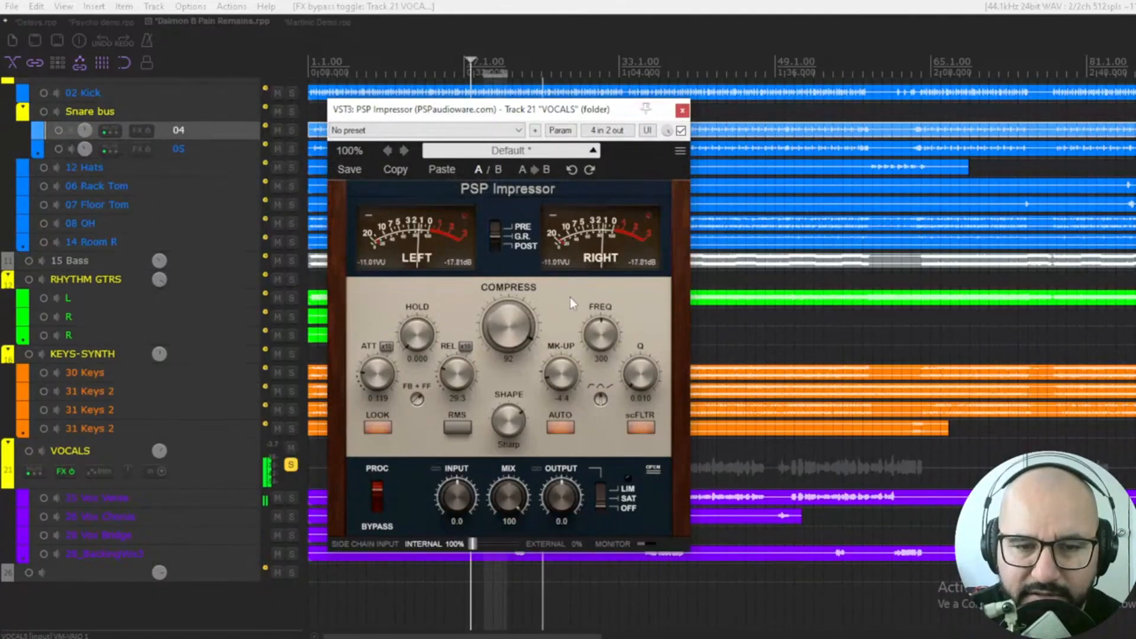
pyautogui.moveTo(510, 324)
pyautogui.mouseDown()
pyautogui.moveTo(507, 354)
pyautogui.moveTo(514, 311)
pyautogui.mouseUp()
# Restart playback, then lower the Impressor Mix to 54 and push Compress to 100
pyautogui.press('space')
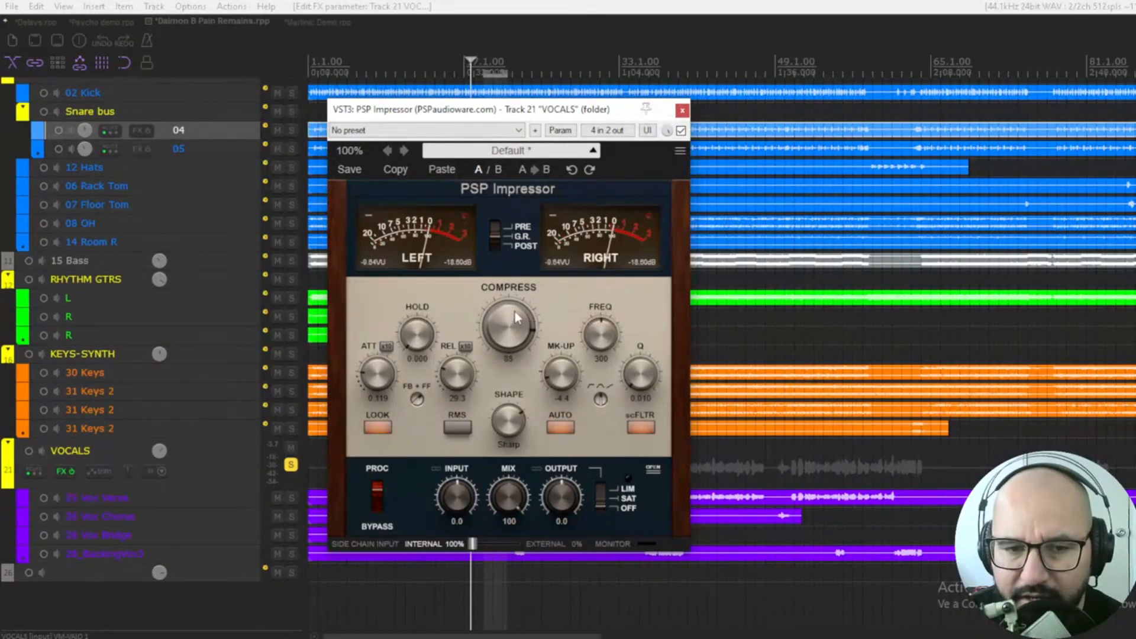
pyautogui.press('space')
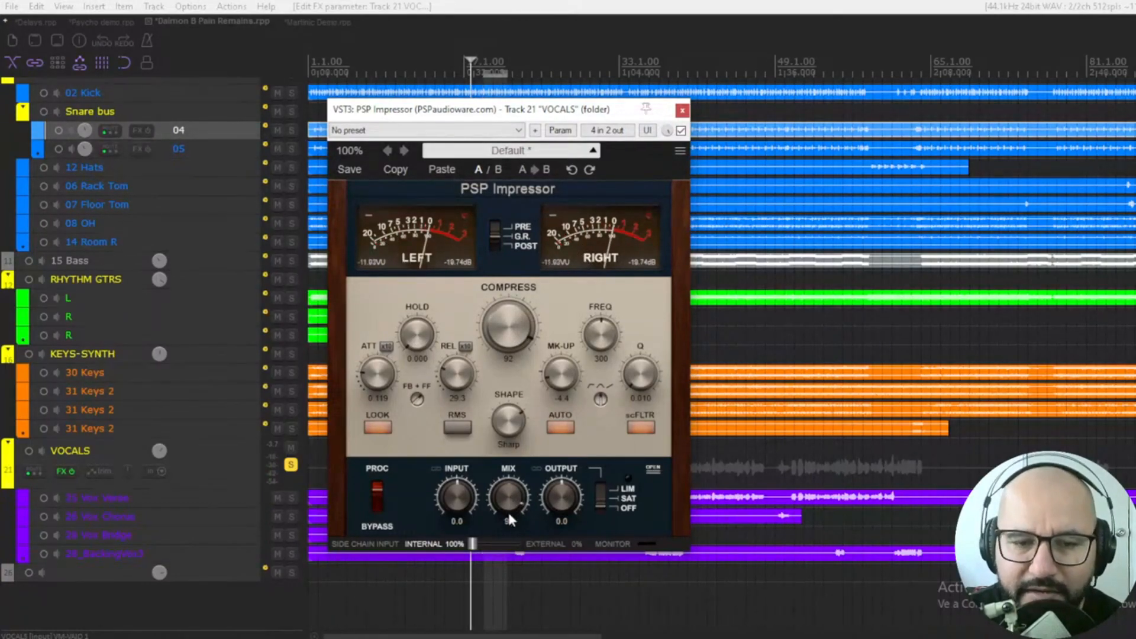
pyautogui.press('space')
pyautogui.moveTo(511, 502); pyautogui.dragTo(511, 526)
pyautogui.moveTo(511, 329); pyautogui.dragTo(525, 247)
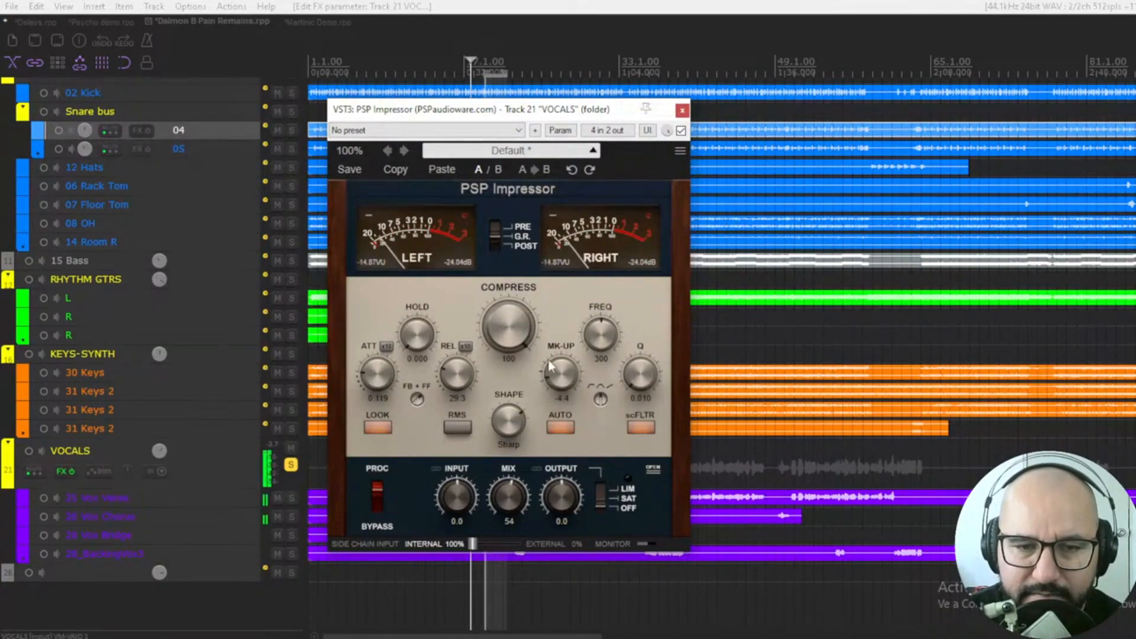
# Compare the vocals with the Impressor bypassed, then raise its Mix to 73
pyautogui.click(681, 130)
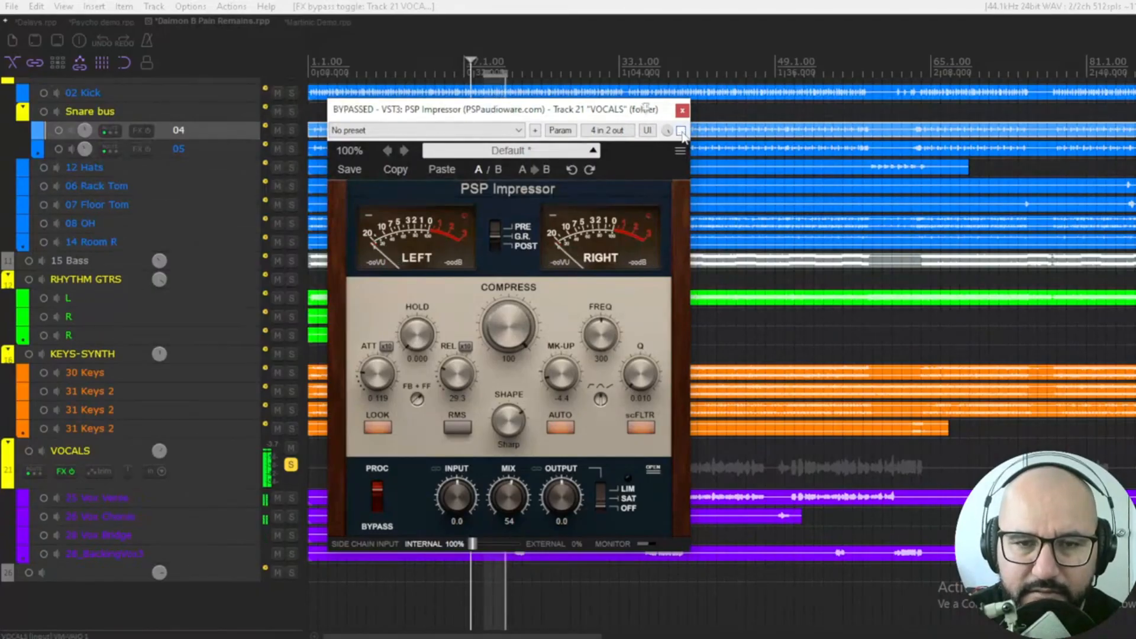
pyautogui.click(681, 131)
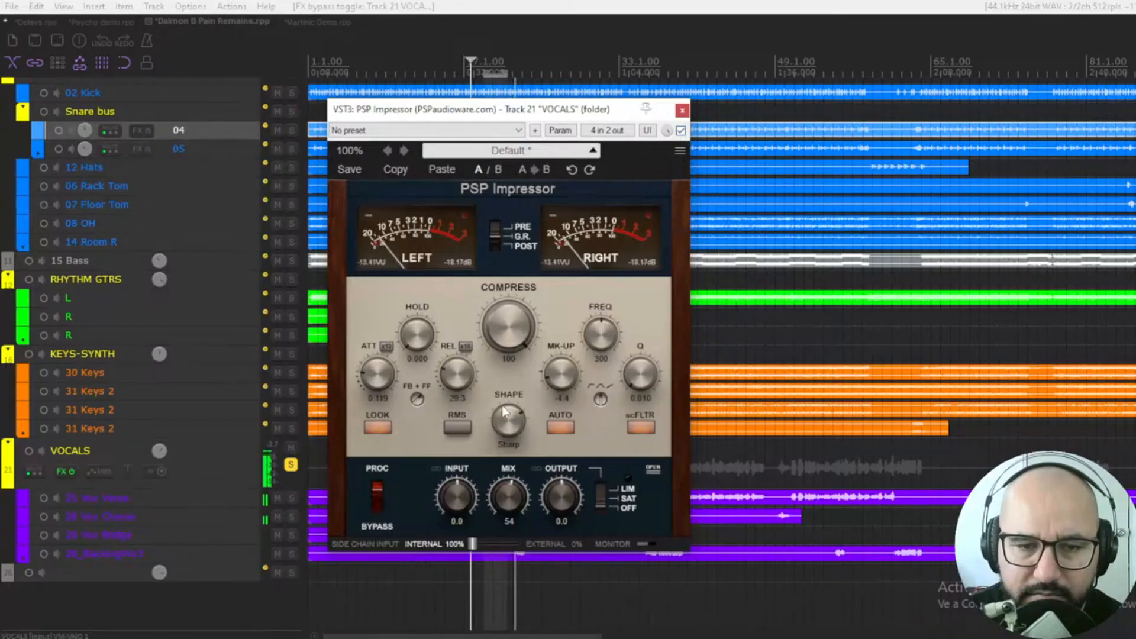
pyautogui.moveTo(508, 496); pyautogui.dragTo(506, 467)
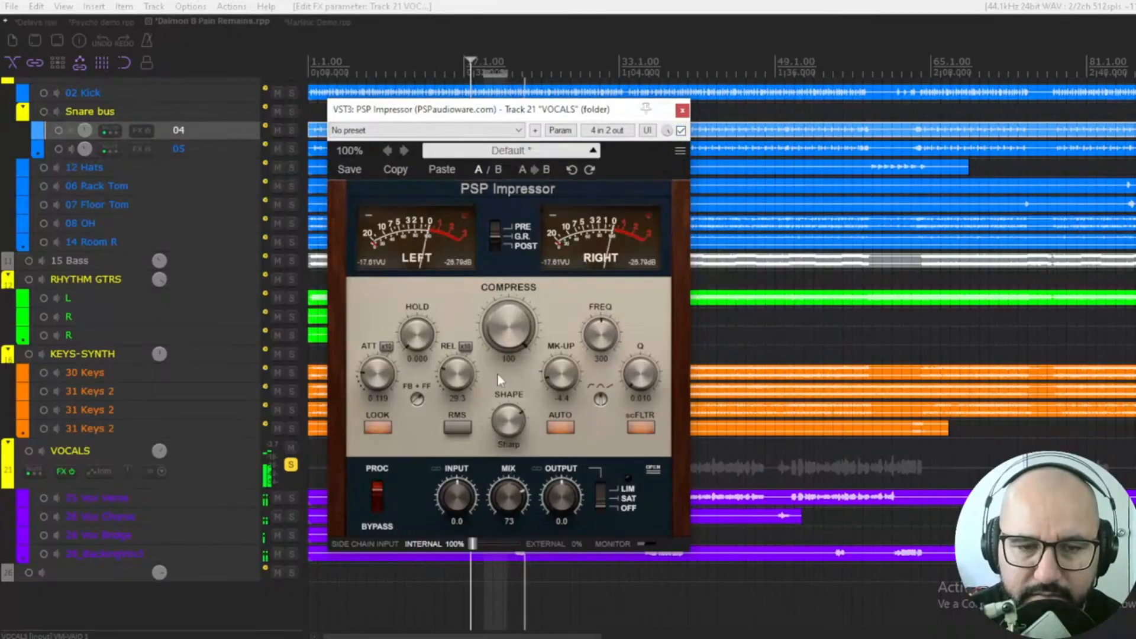